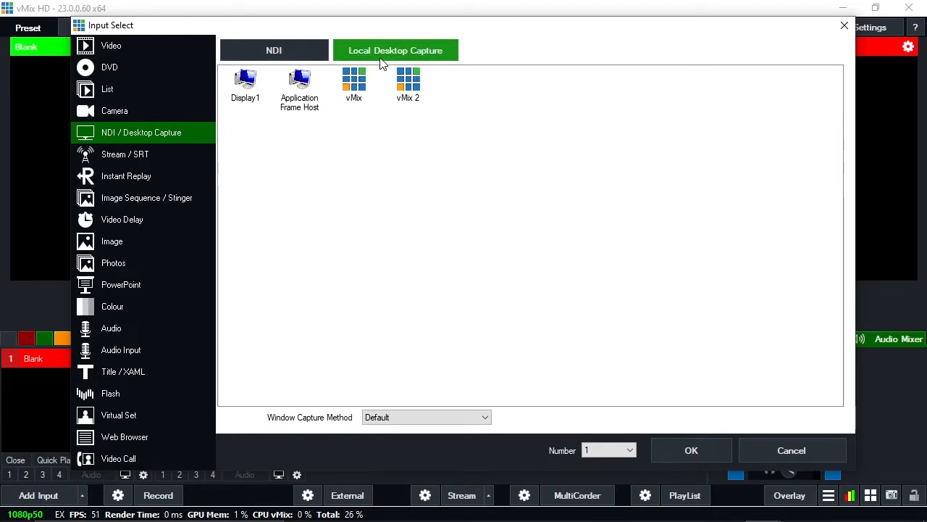
Browse the NDI and local capture source lists, then check the Zoom meeting's screen sharing options.
{"action": "left_click", "coordinate": [274, 51]}
{"action": "left_click", "coordinate": [393, 52]}
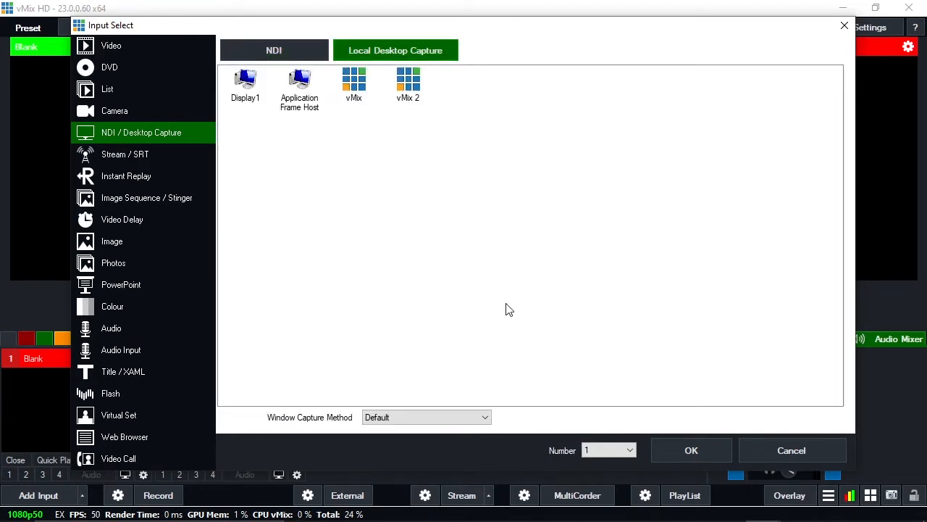
{"action": "left_click", "coordinate": [655, 507]}
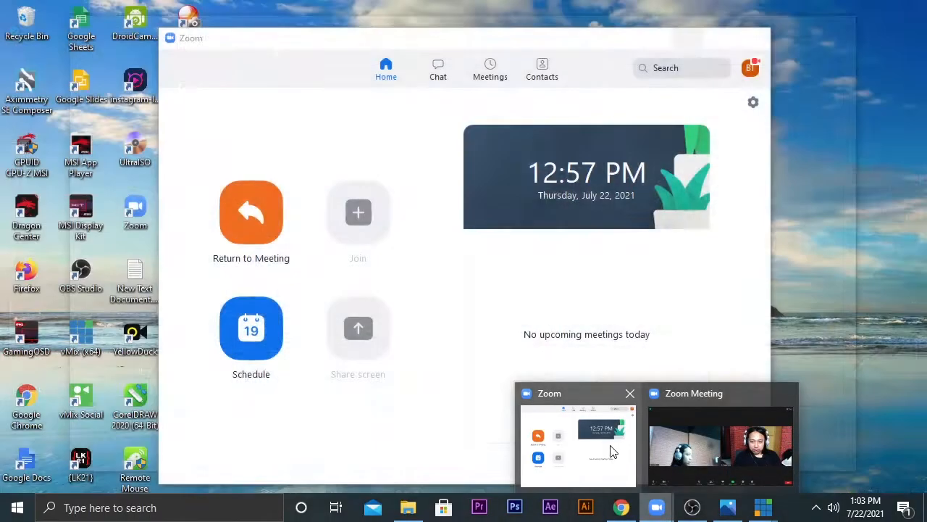
{"action": "mouse_move", "coordinate": [685, 453]}
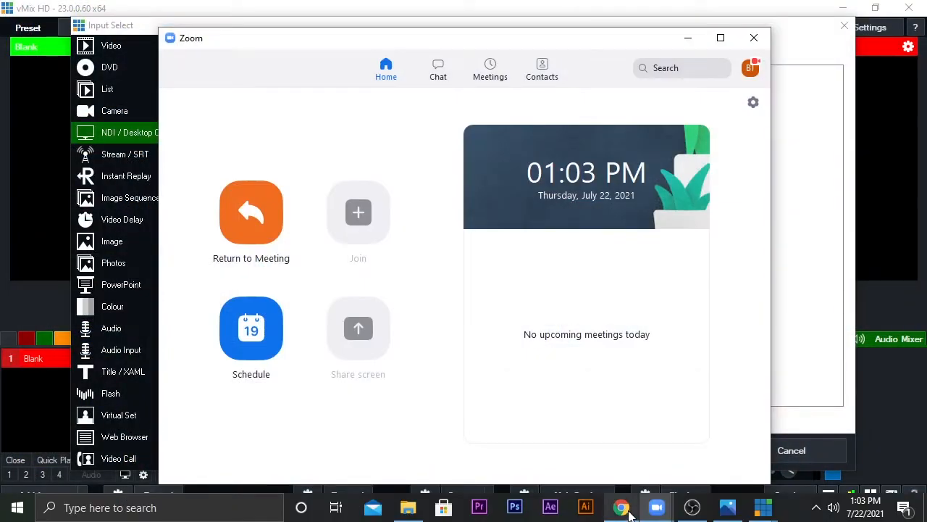
{"action": "left_click", "coordinate": [630, 503]}
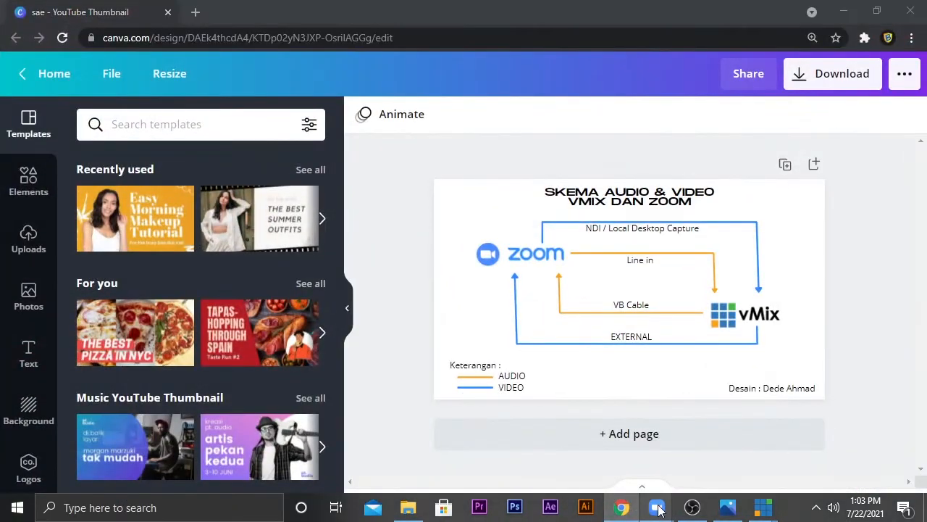
{"action": "left_click", "coordinate": [675, 471]}
{"action": "left_click", "coordinate": [569, 497]}
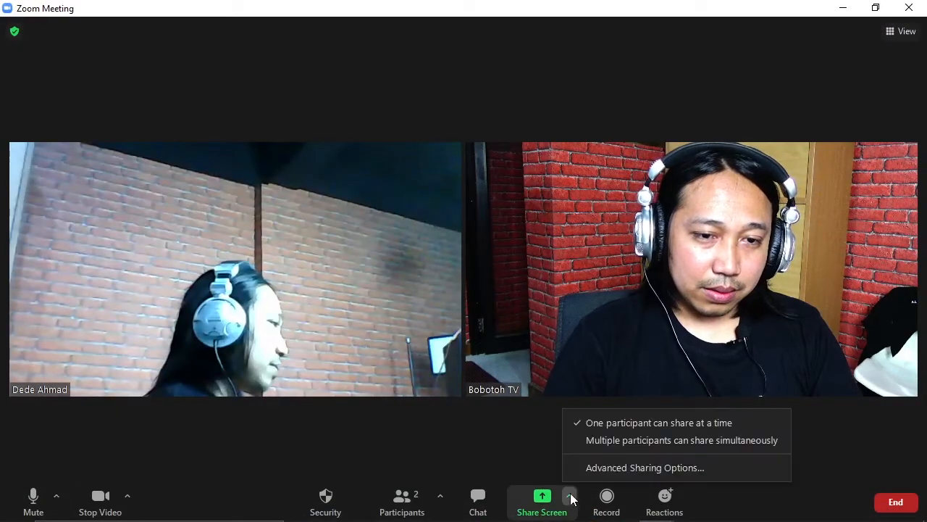
{"action": "left_click", "coordinate": [639, 441]}
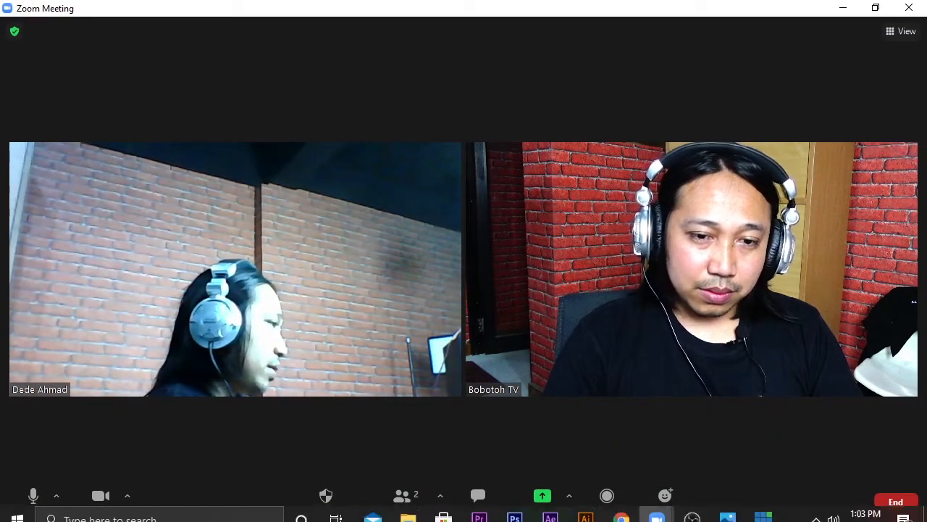
Recheck the capture sources, then close Input Select without adding a source and return to vMix.
{"action": "mouse_move", "coordinate": [762, 507]}
{"action": "left_click", "coordinate": [793, 459]}
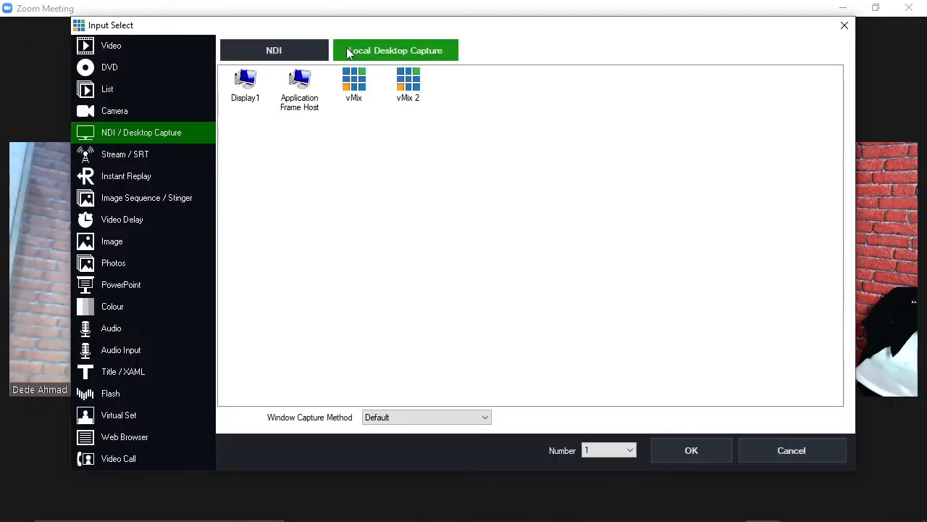
{"action": "left_click", "coordinate": [283, 43]}
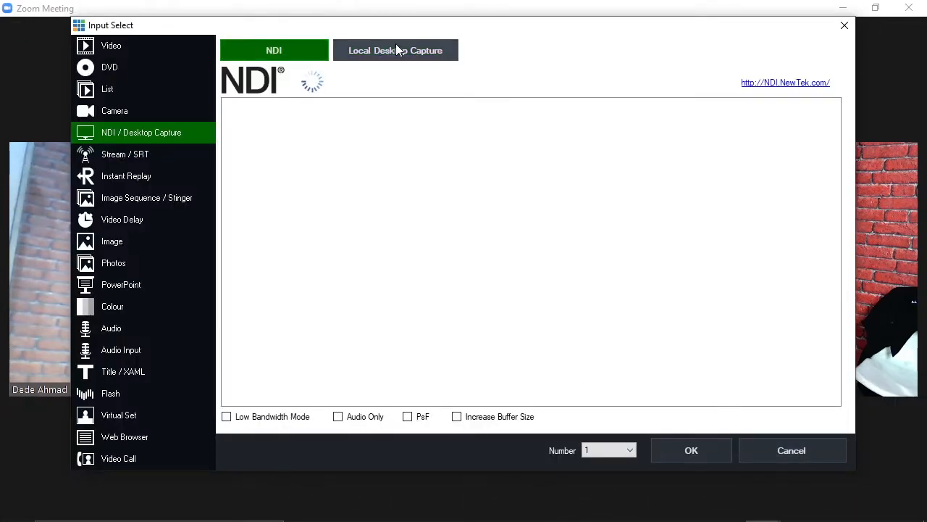
{"action": "left_click", "coordinate": [396, 46]}
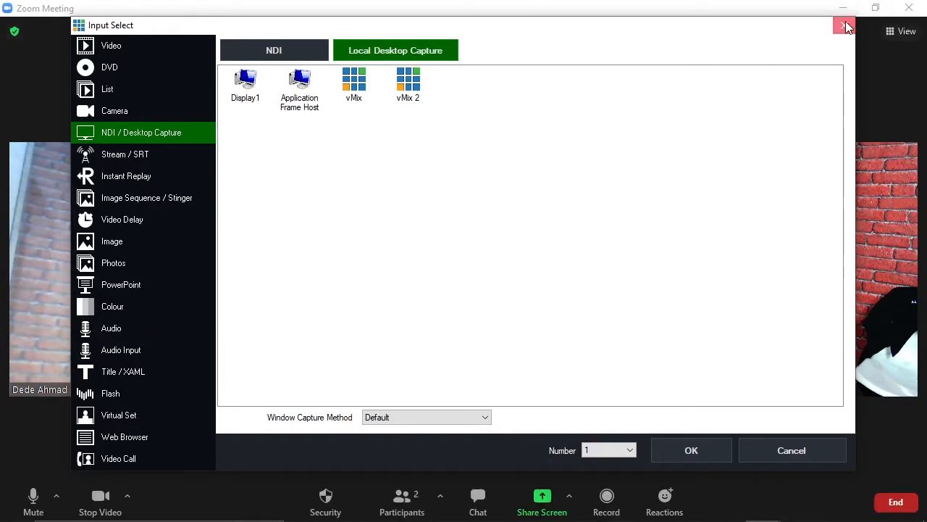
{"action": "left_click", "coordinate": [846, 26]}
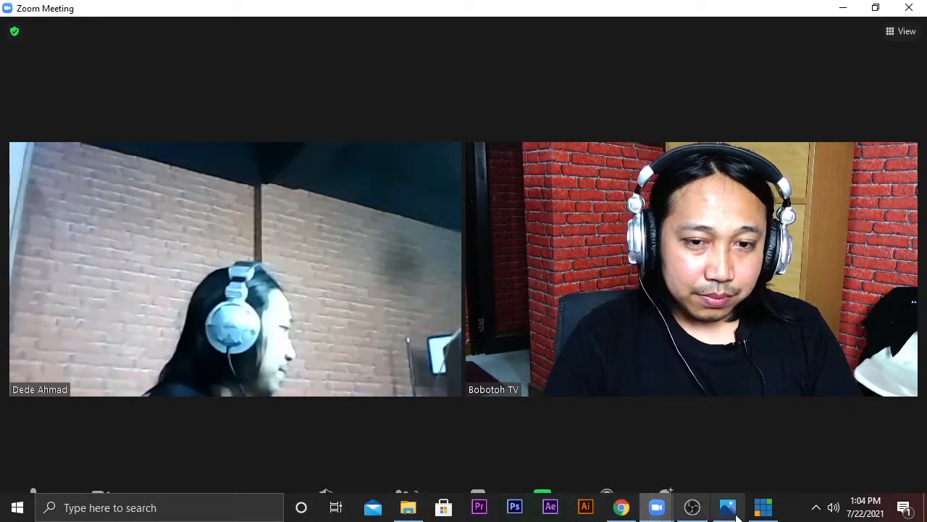
{"action": "left_click", "coordinate": [728, 508]}
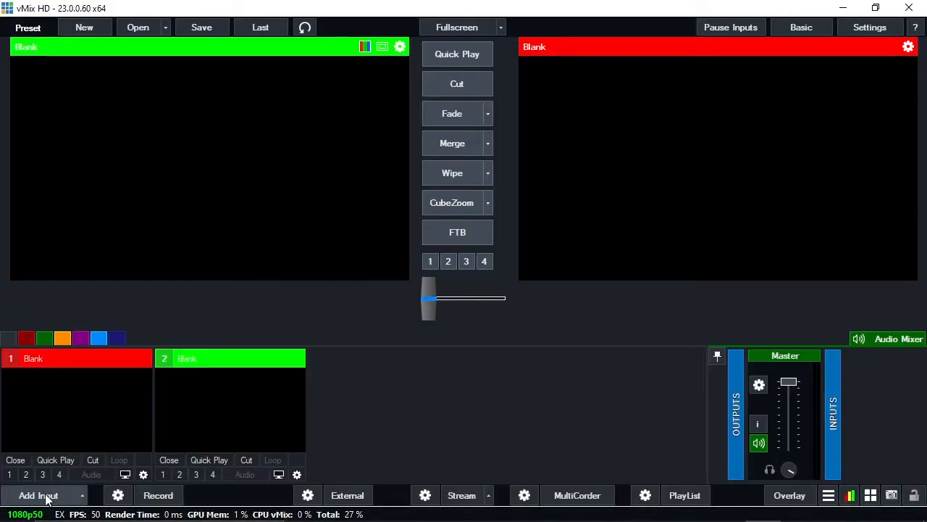
Add the Zoom Meetings window as a Local Desktop Capture input and load it into preview.
{"action": "left_click", "coordinate": [39, 496]}
{"action": "left_click", "coordinate": [130, 136]}
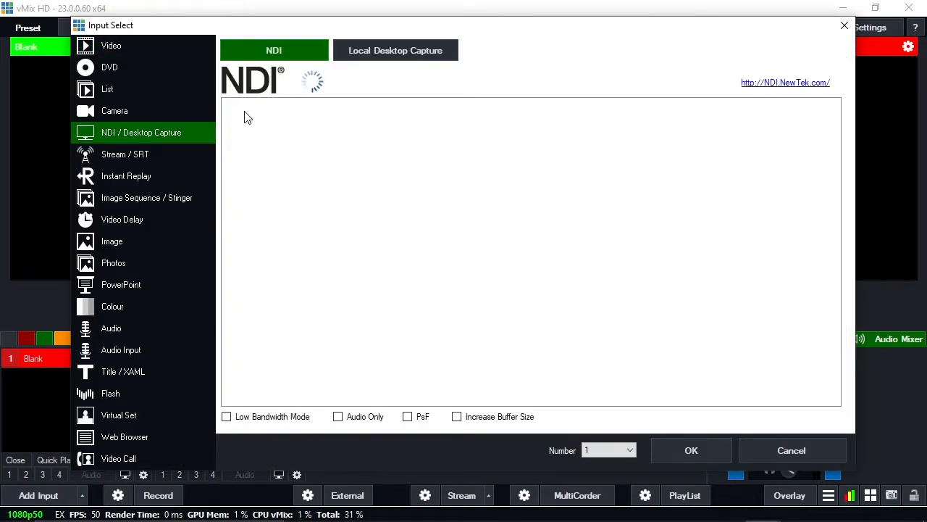
{"action": "left_click", "coordinate": [387, 53]}
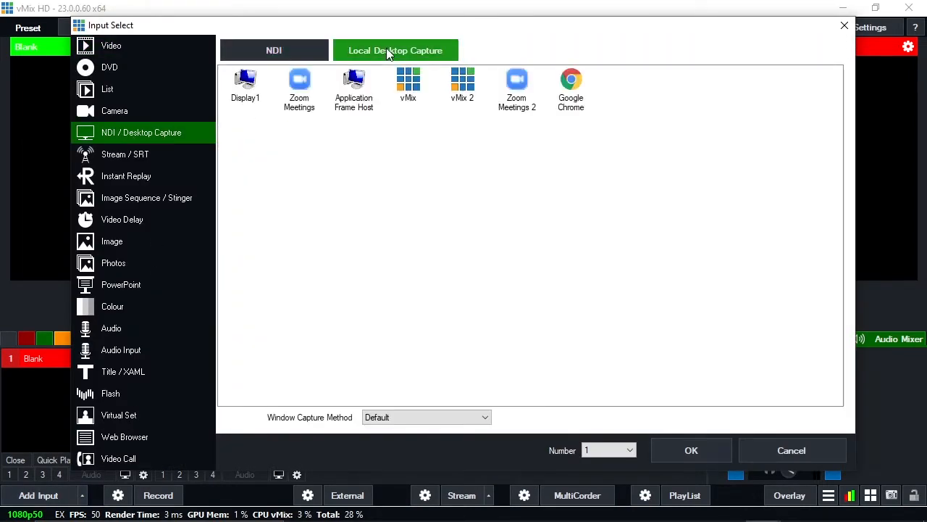
{"action": "double_click", "coordinate": [524, 82]}
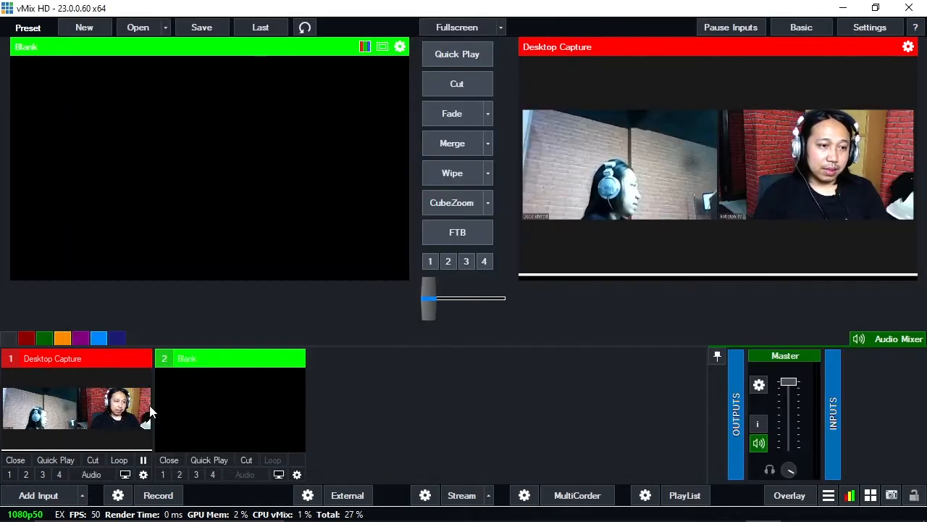
{"action": "left_click", "coordinate": [100, 427]}
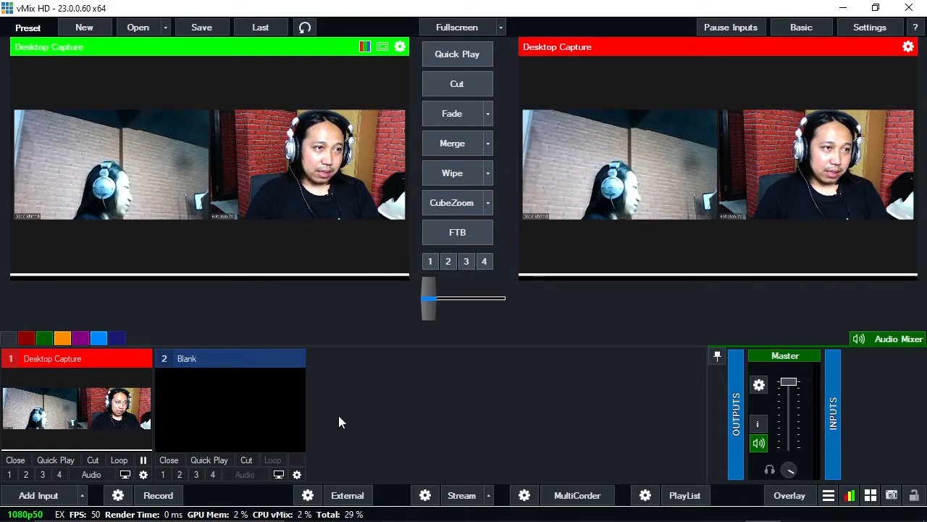
Add Microphone (12- USB Audio CODEC) as an Audio Input device, creating input 2.
{"action": "left_click", "coordinate": [260, 398]}
{"action": "left_click", "coordinate": [108, 410]}
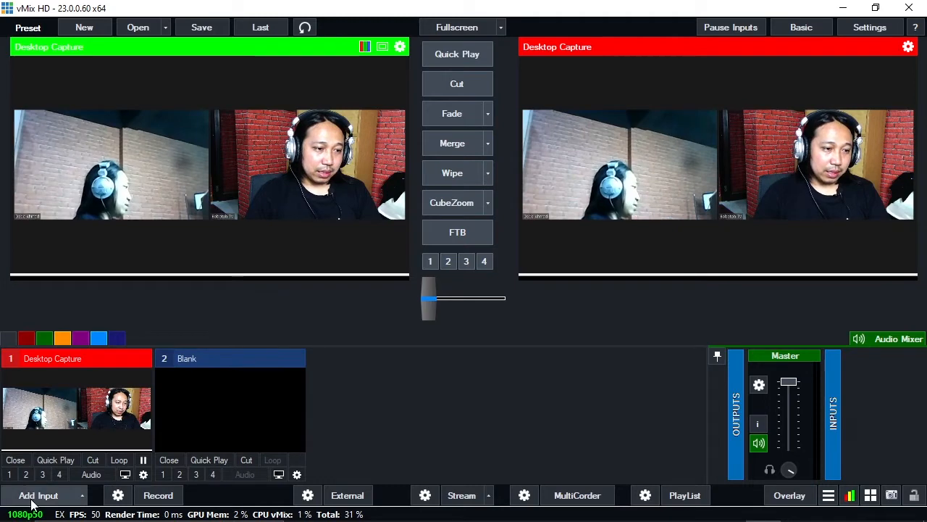
{"action": "left_click", "coordinate": [38, 495]}
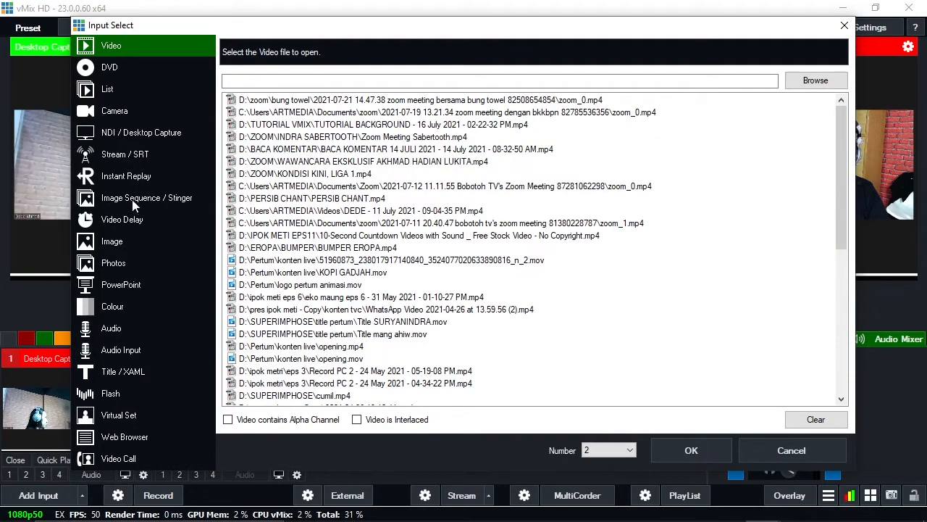
{"action": "left_click", "coordinate": [128, 353]}
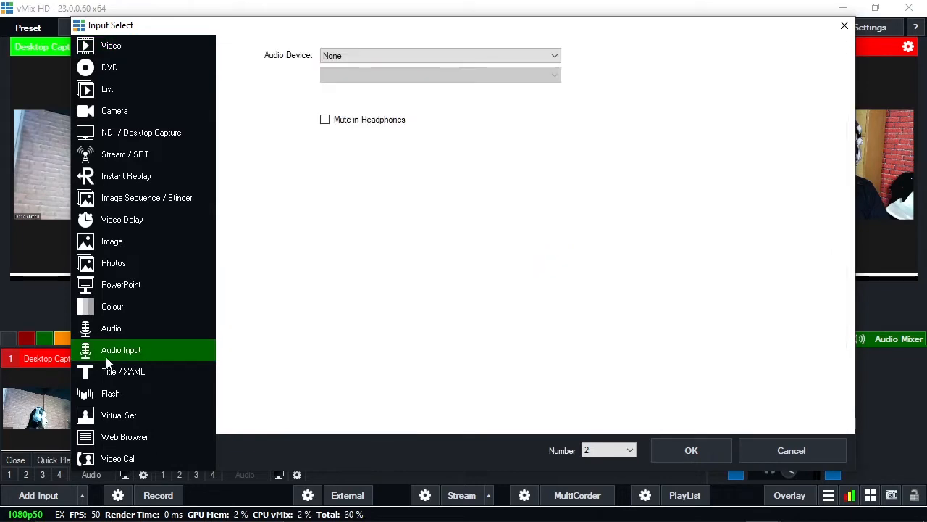
{"action": "left_click", "coordinate": [447, 57]}
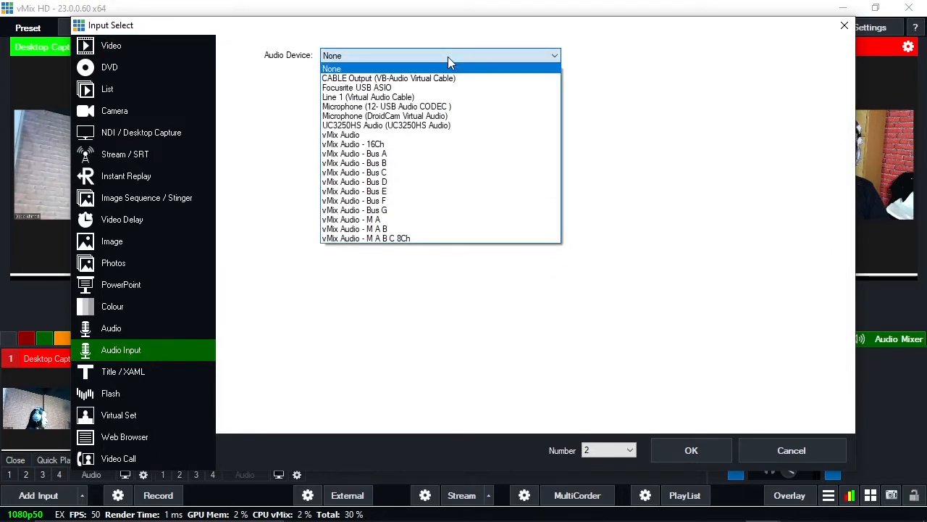
{"action": "left_click", "coordinate": [399, 106]}
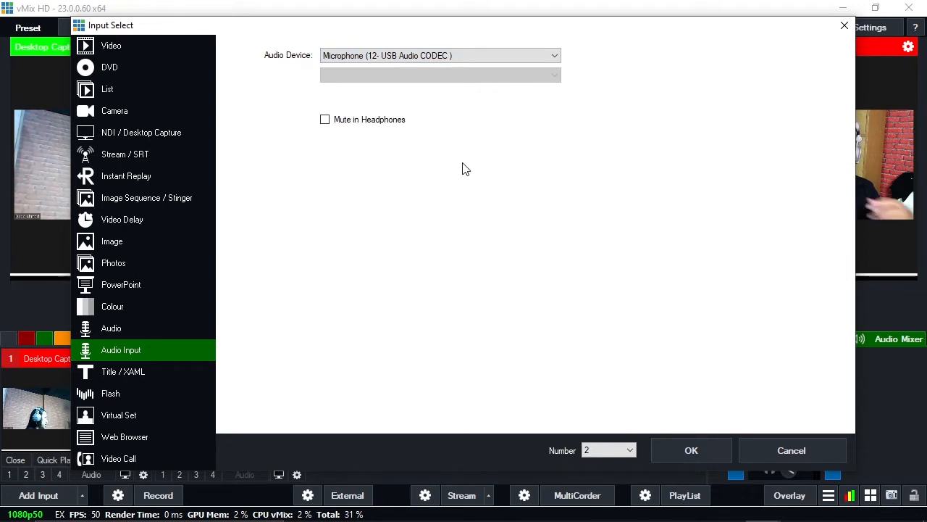
{"action": "left_click", "coordinate": [691, 450]}
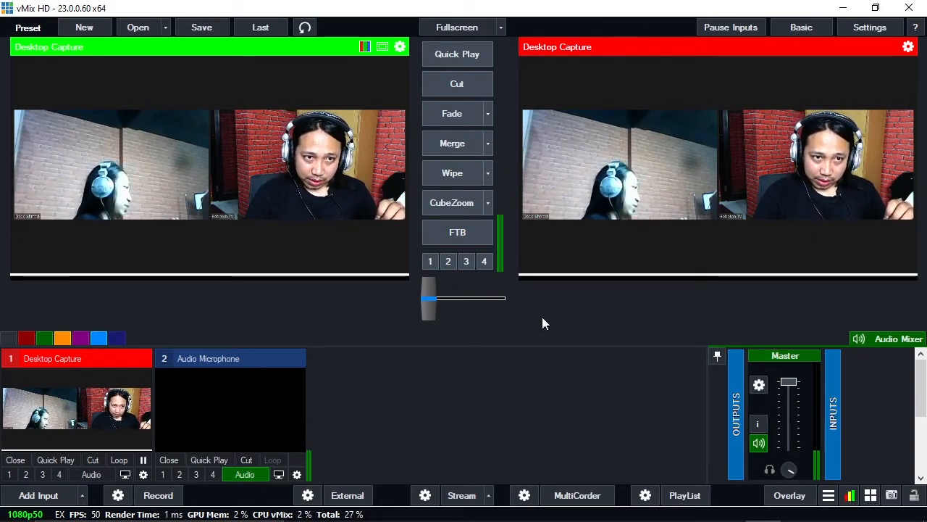
Set Master Output to CABLE Input (VB-Audio Virtual Cable) in Audio Outputs settings and restart vMix.
{"action": "left_click", "coordinate": [868, 28]}
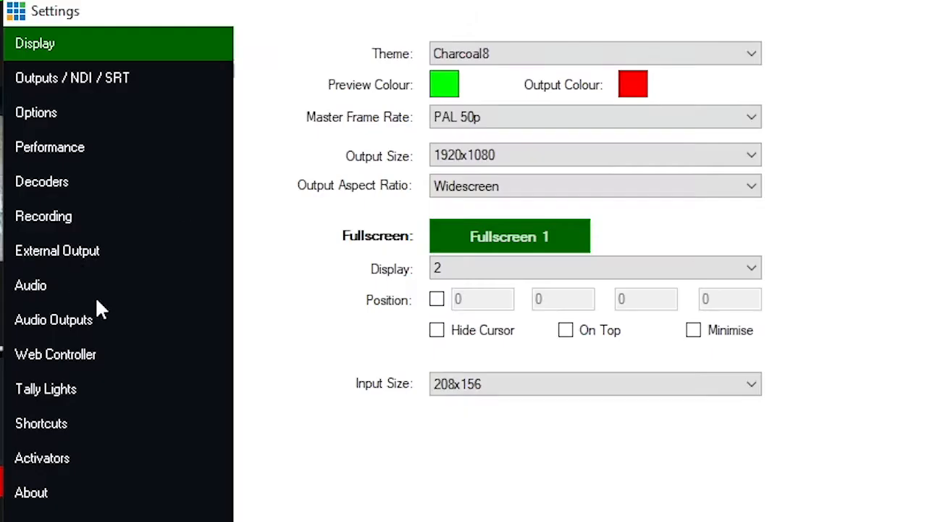
{"action": "left_click", "coordinate": [58, 323]}
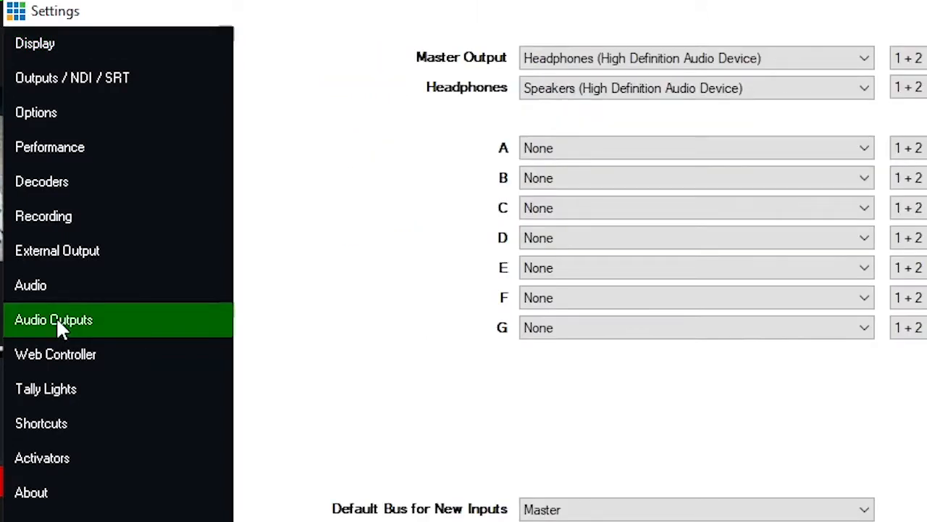
{"action": "left_click", "coordinate": [614, 58]}
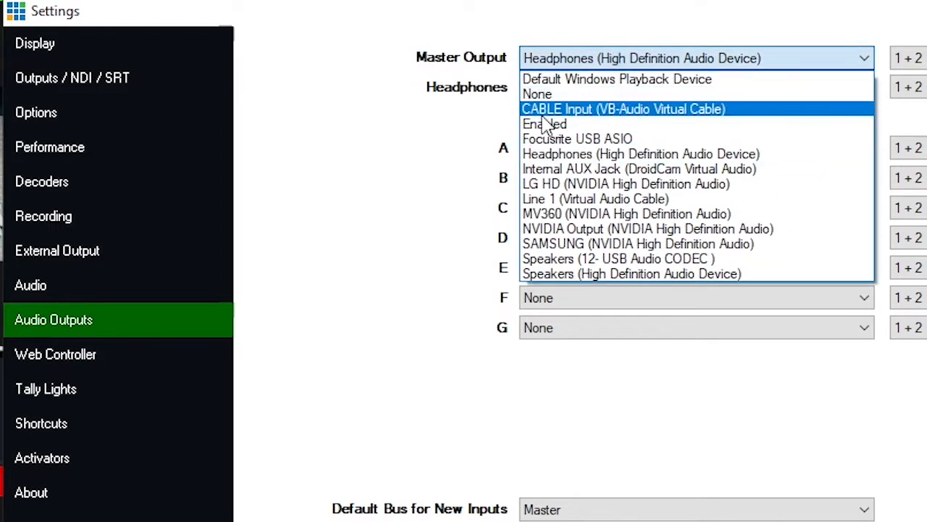
{"action": "left_click", "coordinate": [654, 110]}
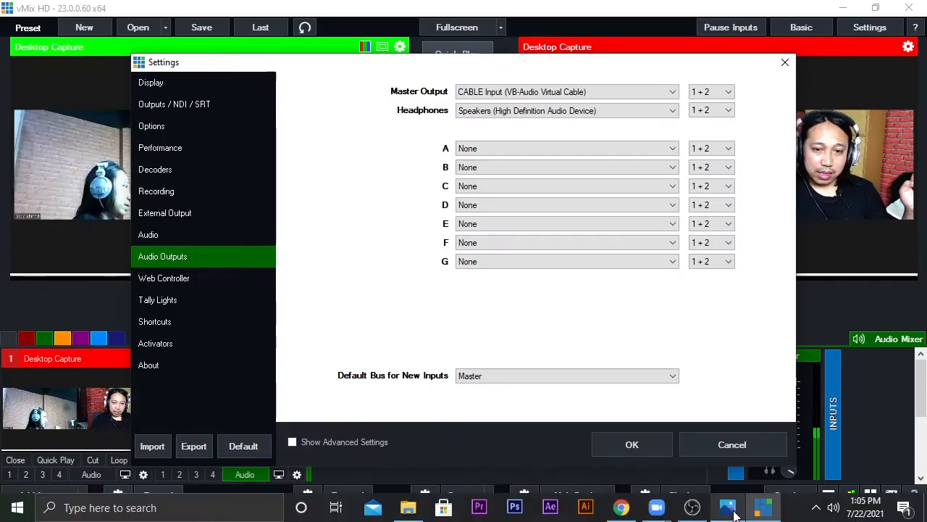
{"action": "left_click", "coordinate": [729, 507]}
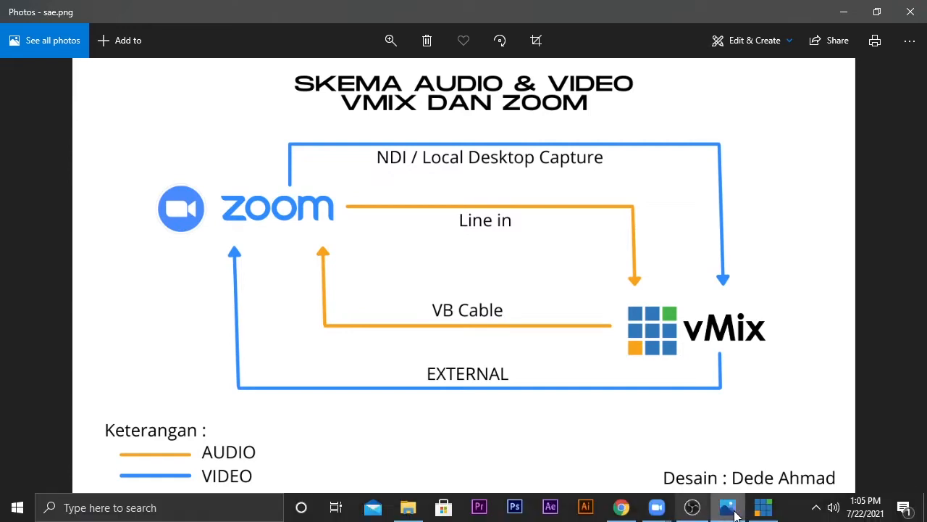
{"action": "mouse_move", "coordinate": [760, 512]}
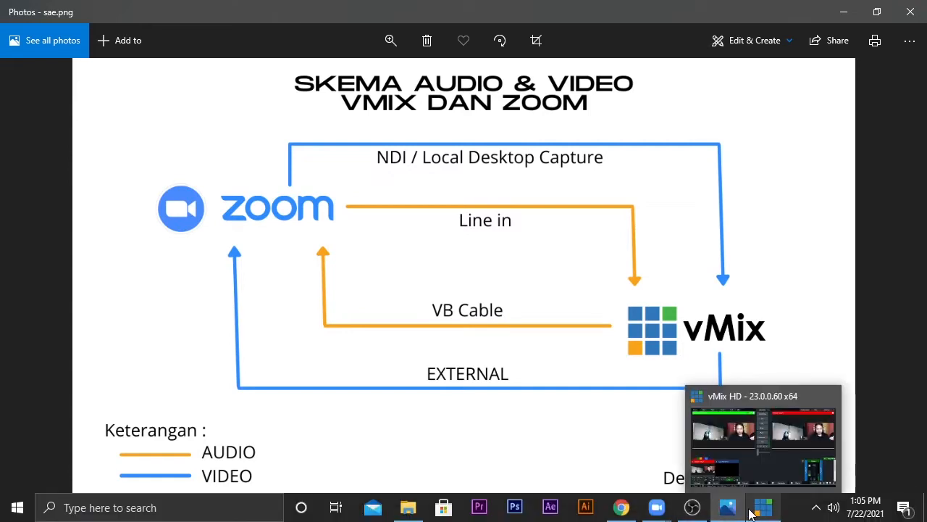
{"action": "left_click", "coordinate": [750, 513]}
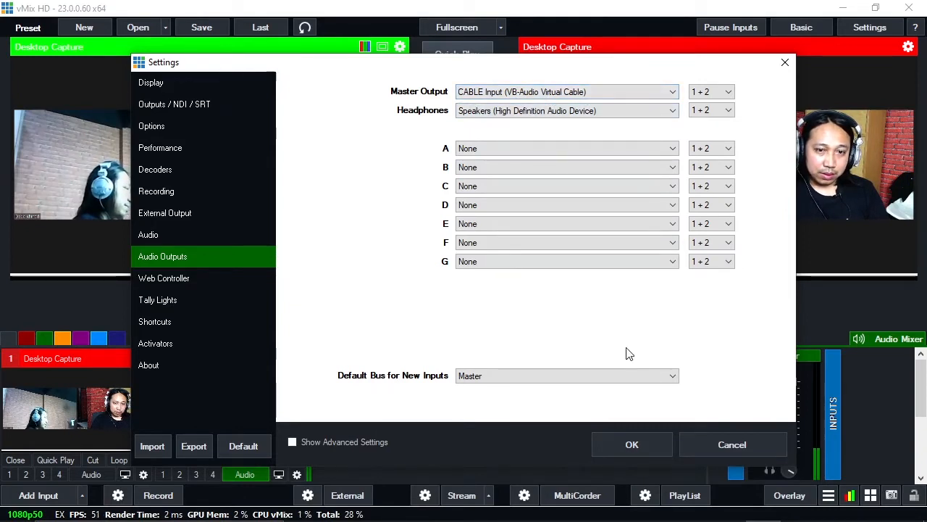
{"action": "left_click", "coordinate": [636, 441]}
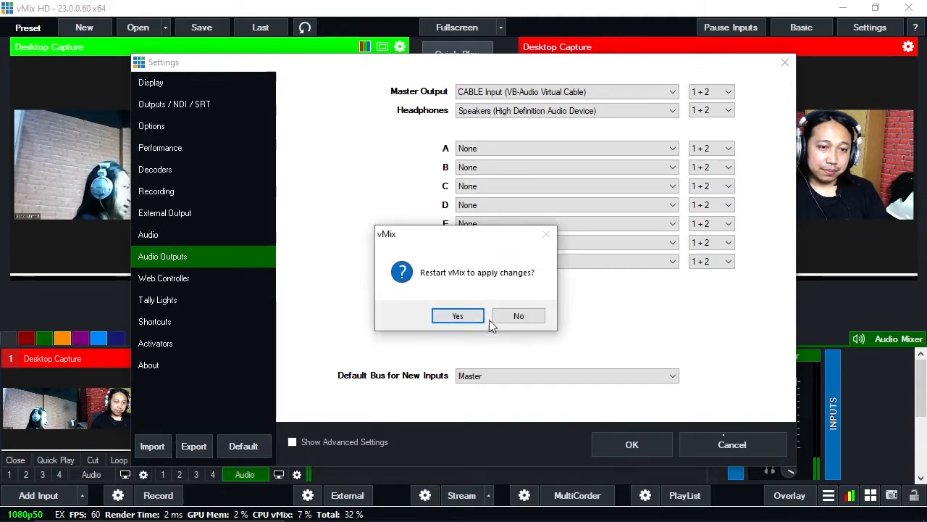
{"action": "left_click", "coordinate": [458, 316]}
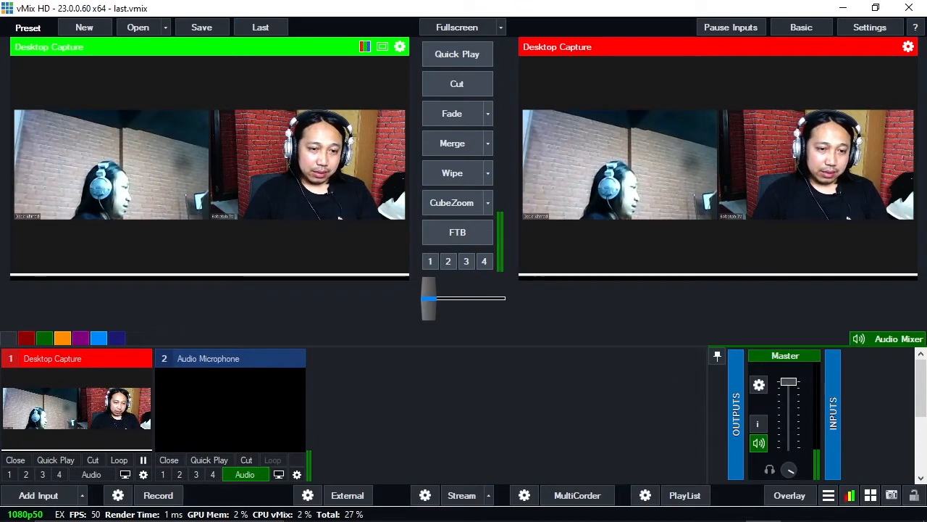
Review the Zoom meeting's microphone and speaker choices, then open the sae.png routing diagram.
{"action": "mouse_move", "coordinate": [686, 479]}
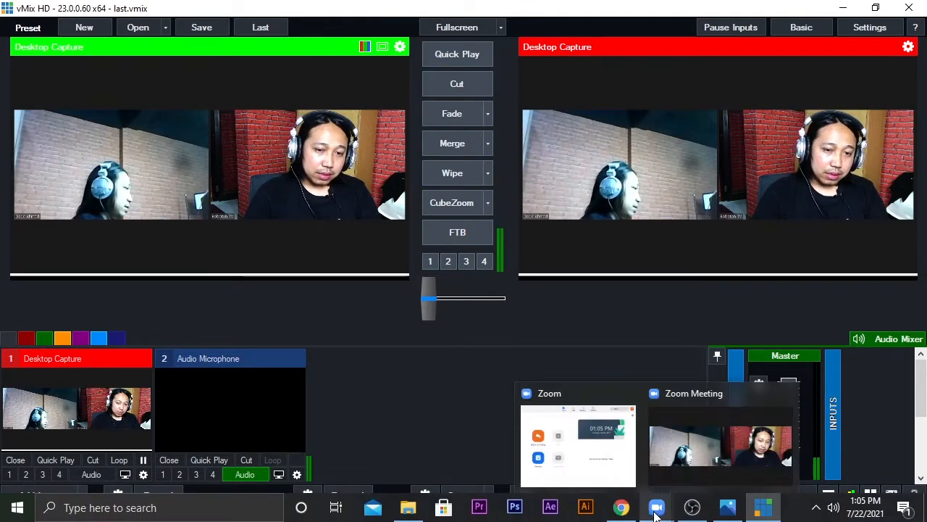
{"action": "mouse_move", "coordinate": [694, 512]}
{"action": "mouse_move", "coordinate": [657, 507]}
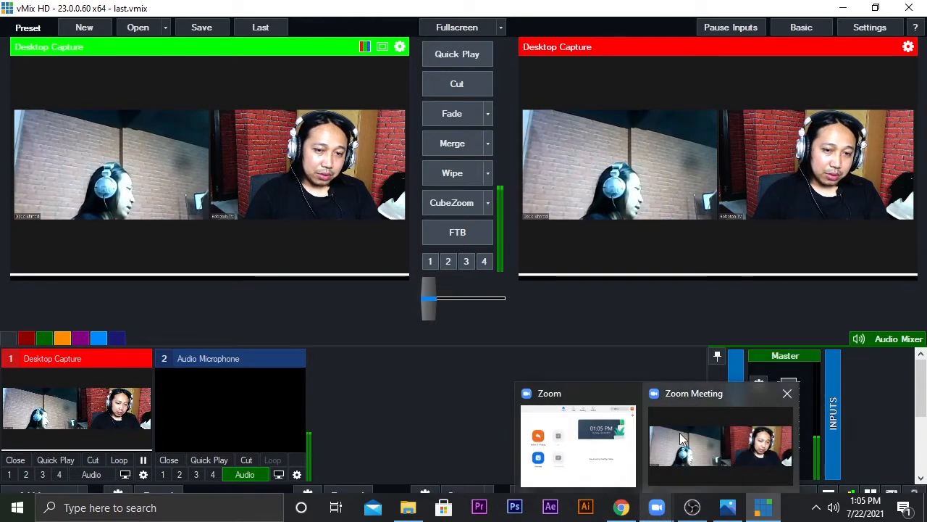
{"action": "left_click", "coordinate": [679, 440]}
{"action": "mouse_move", "coordinate": [343, 331]}
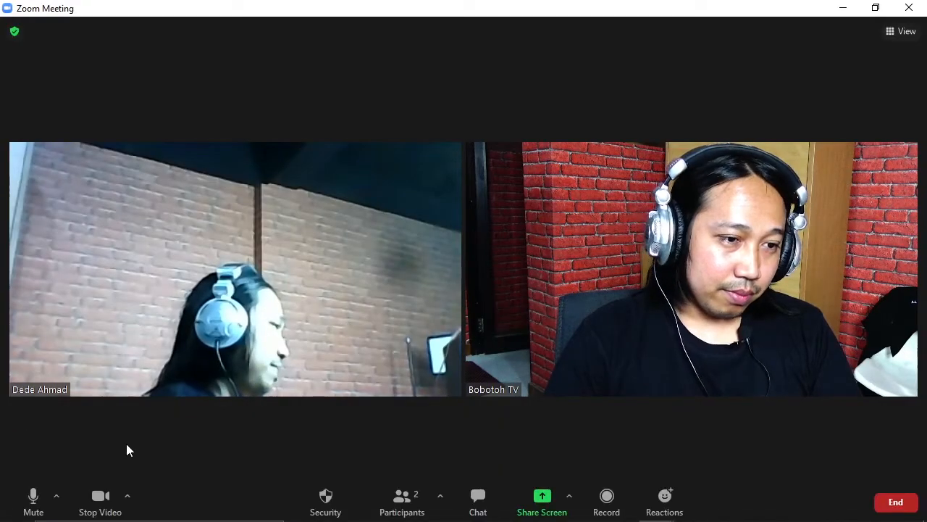
{"action": "left_click", "coordinate": [57, 497]}
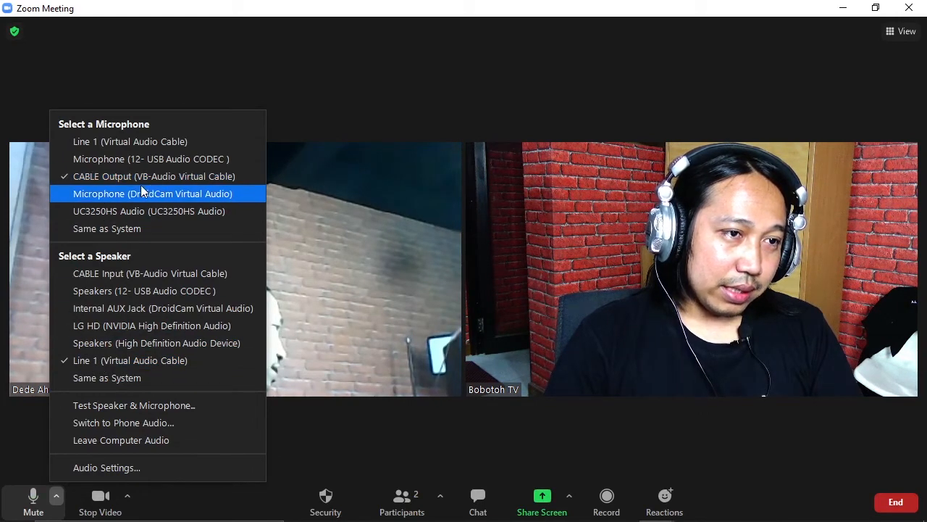
{"action": "left_click", "coordinate": [547, 429]}
{"action": "left_click", "coordinate": [728, 512]}
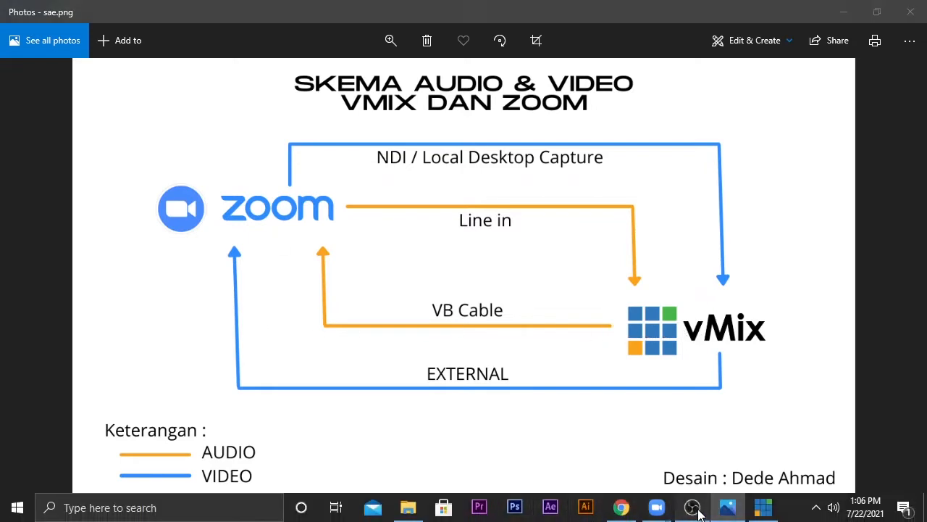
Set the Zoom meeting microphone to CABLE Output (VB-Audio Virtual Cable).
{"action": "left_click", "coordinate": [697, 510]}
{"action": "mouse_move", "coordinate": [657, 507]}
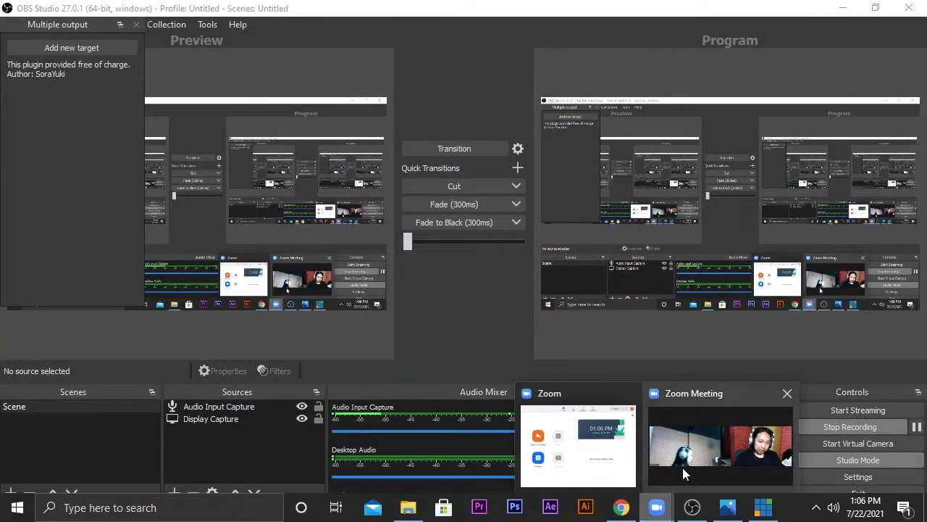
{"action": "left_click", "coordinate": [682, 468]}
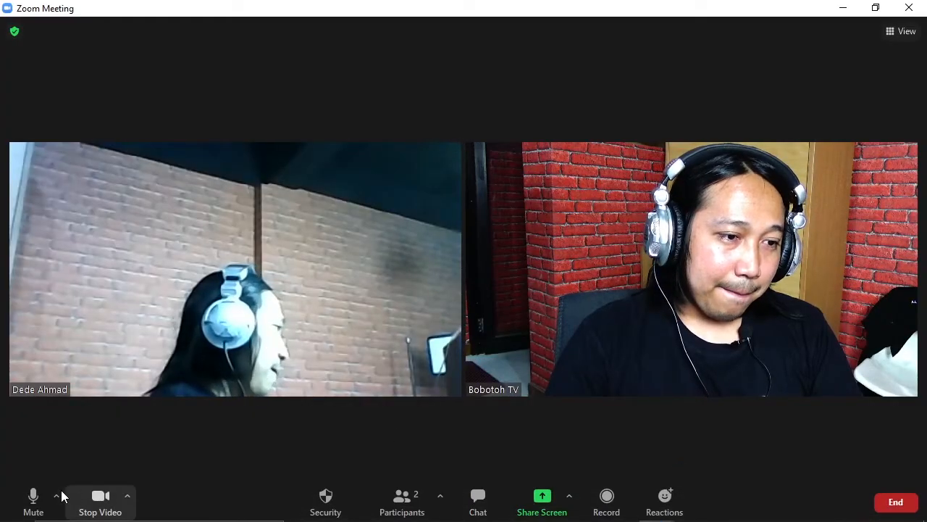
{"action": "left_click", "coordinate": [60, 495]}
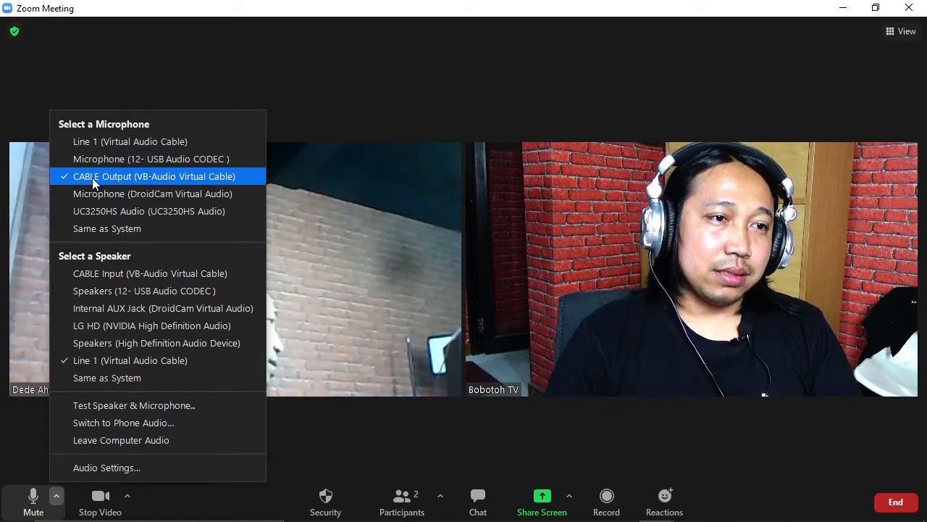
{"action": "left_click", "coordinate": [160, 176]}
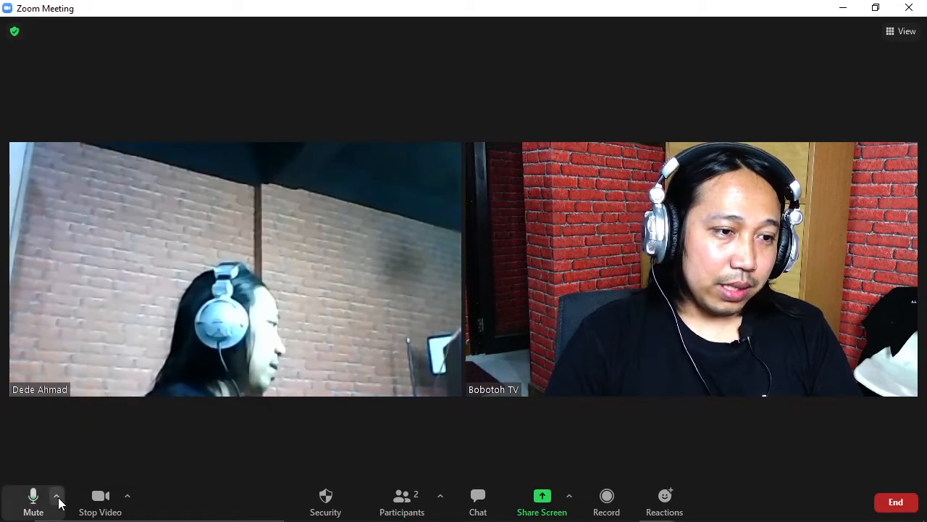
Set the Zoom meeting speaker to Line 1 (Virtual Audio Cable).
{"action": "left_click", "coordinate": [57, 498]}
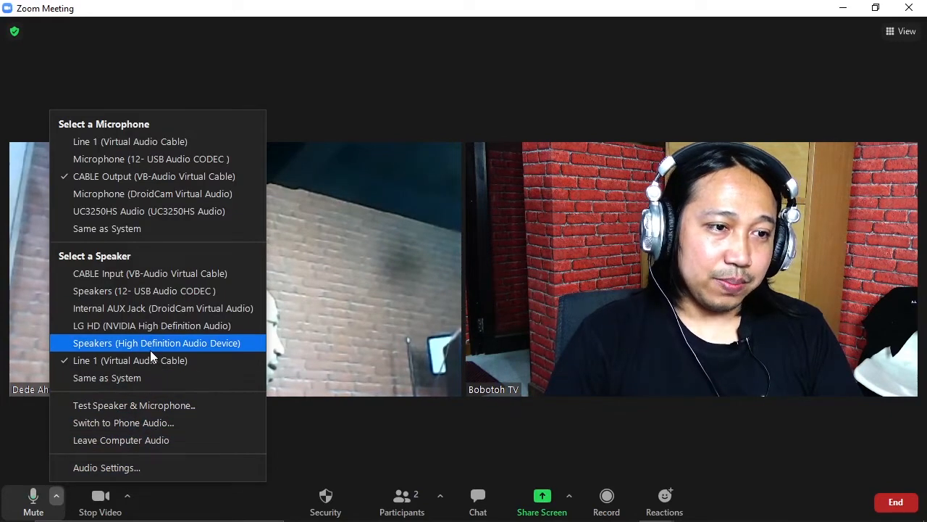
{"action": "left_click", "coordinate": [101, 362]}
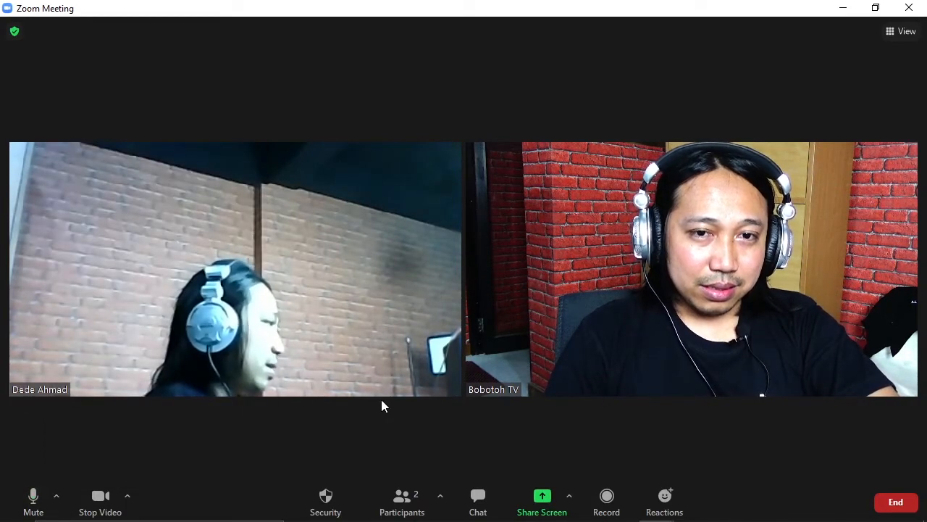
{"action": "mouse_move", "coordinate": [451, 492]}
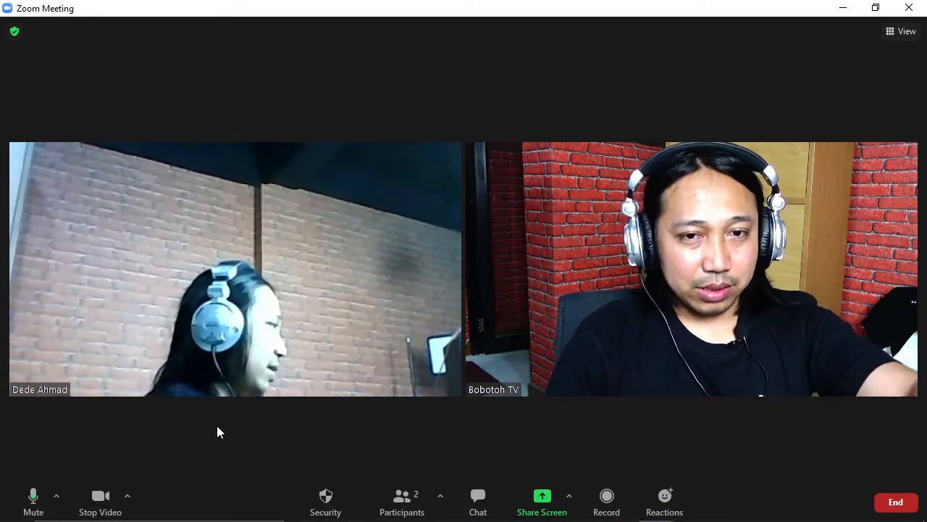
{"action": "mouse_move", "coordinate": [735, 513]}
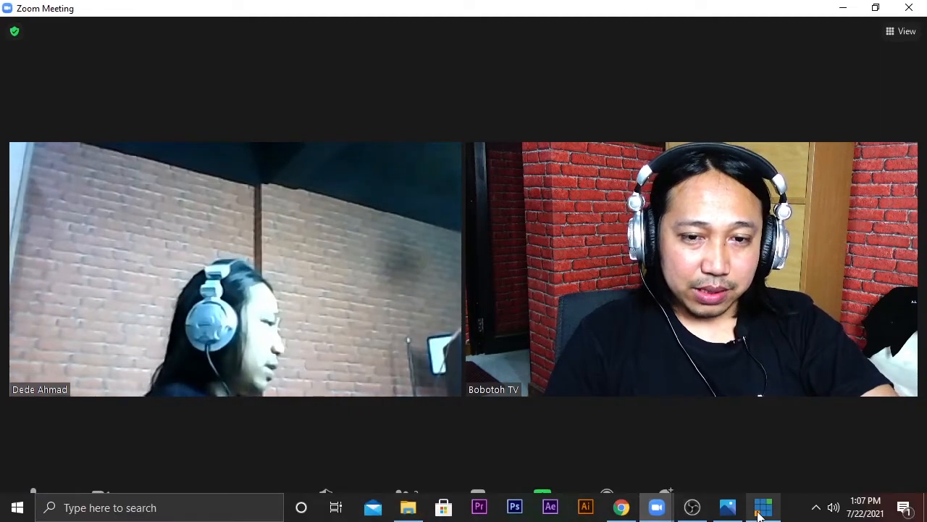
{"action": "left_click", "coordinate": [730, 508]}
Add an Audio Input using the Line 1 (Virtual Audio Cable) device as input 3.
{"action": "left_click", "coordinate": [65, 497]}
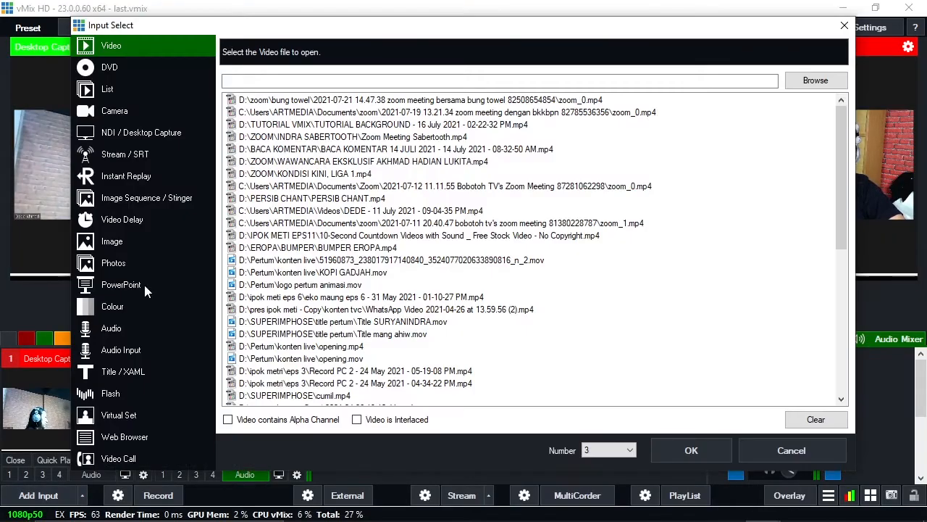
{"action": "left_click", "coordinate": [159, 345]}
{"action": "left_click", "coordinate": [395, 60]}
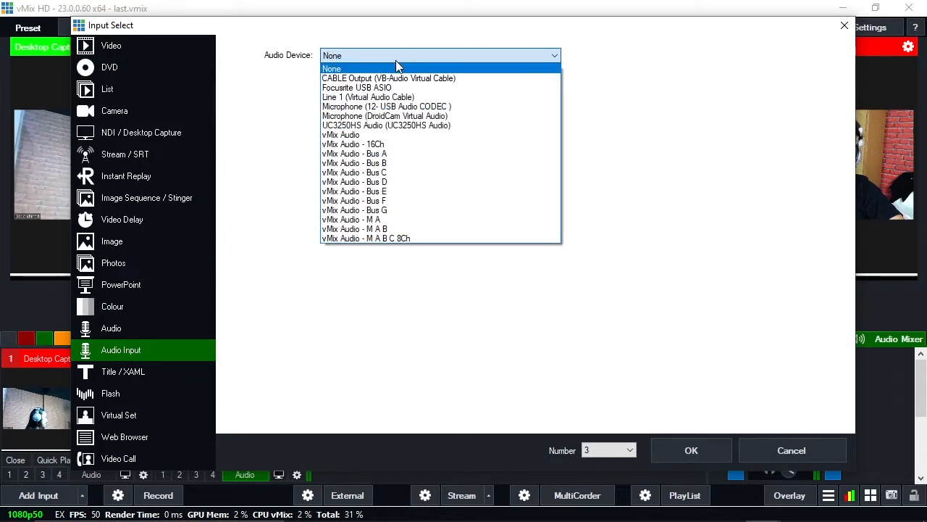
{"action": "left_click", "coordinate": [412, 99]}
{"action": "left_click", "coordinate": [694, 449]}
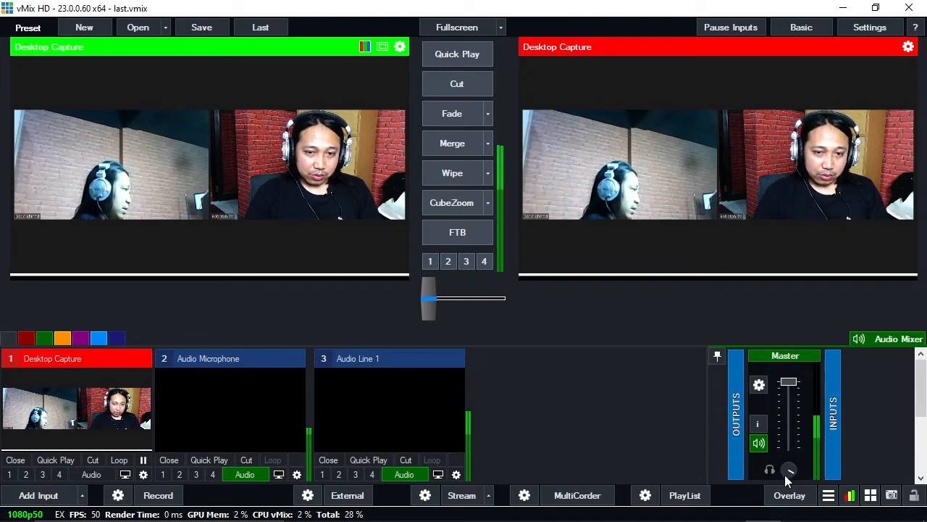
{"action": "scroll", "coordinate": [798, 463], "scroll_direction": "down", "scroll_amount": 3}
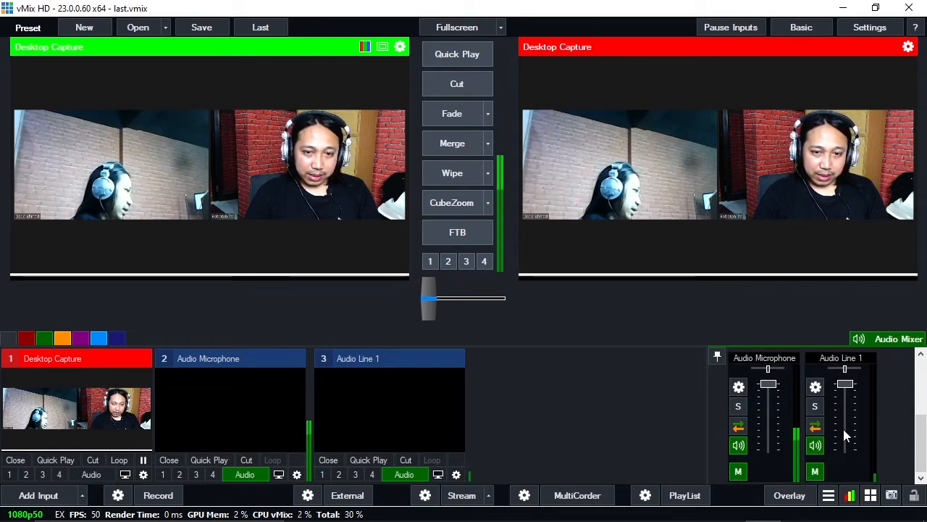
{"action": "scroll", "coordinate": [843, 429], "scroll_direction": "up", "scroll_amount": 3}
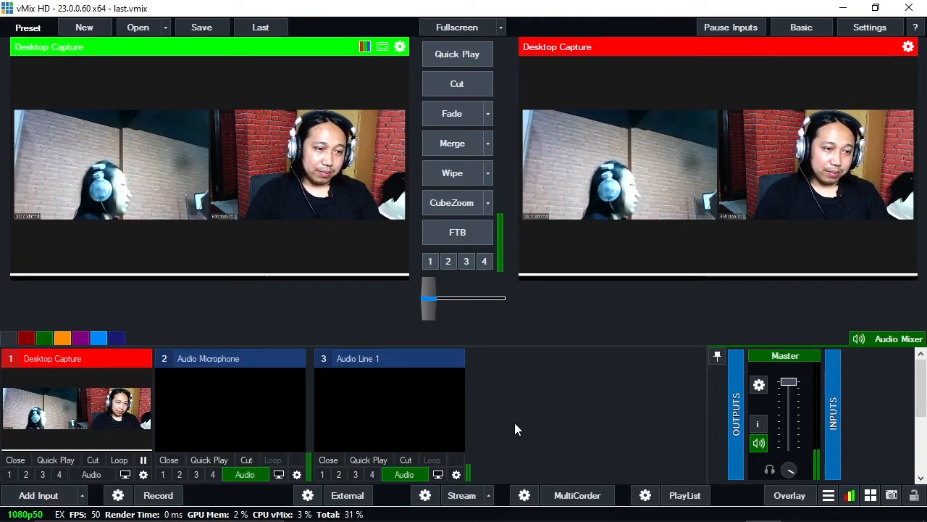
{"action": "mouse_move", "coordinate": [652, 518]}
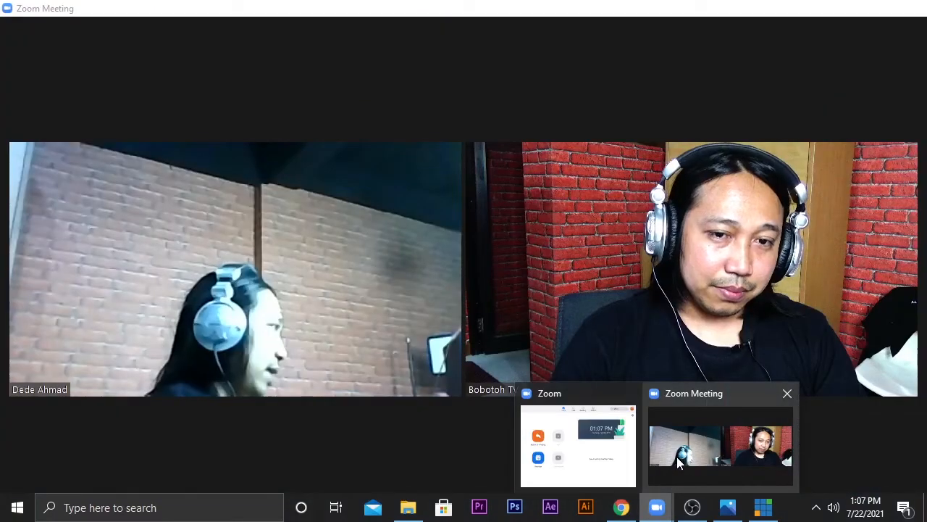
{"action": "left_click", "coordinate": [677, 456]}
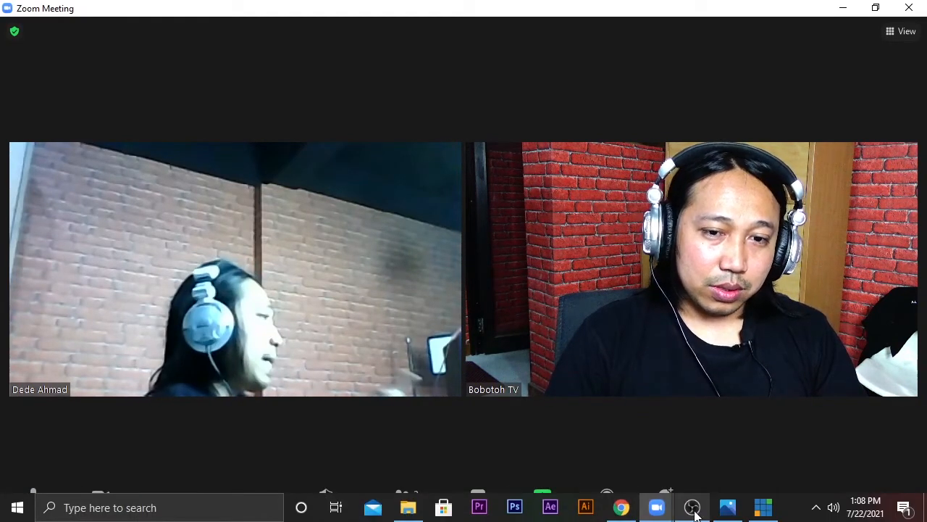
{"action": "mouse_move", "coordinate": [732, 513]}
{"action": "mouse_move", "coordinate": [762, 513]}
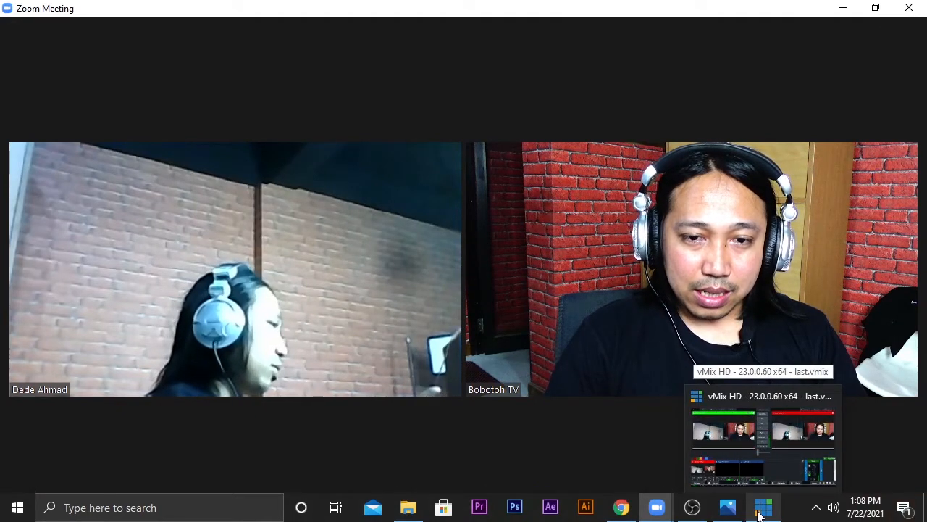
{"action": "left_click", "coordinate": [766, 464]}
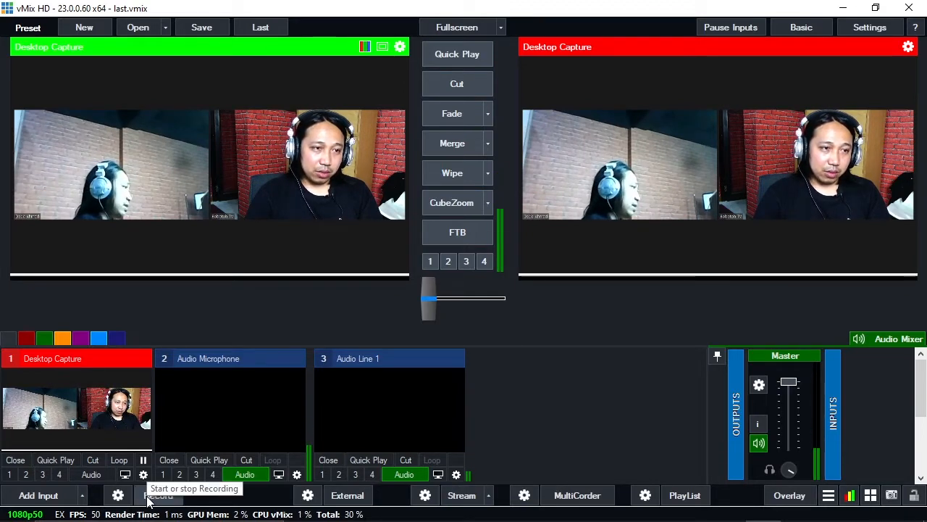
{"action": "left_click", "coordinate": [243, 401]}
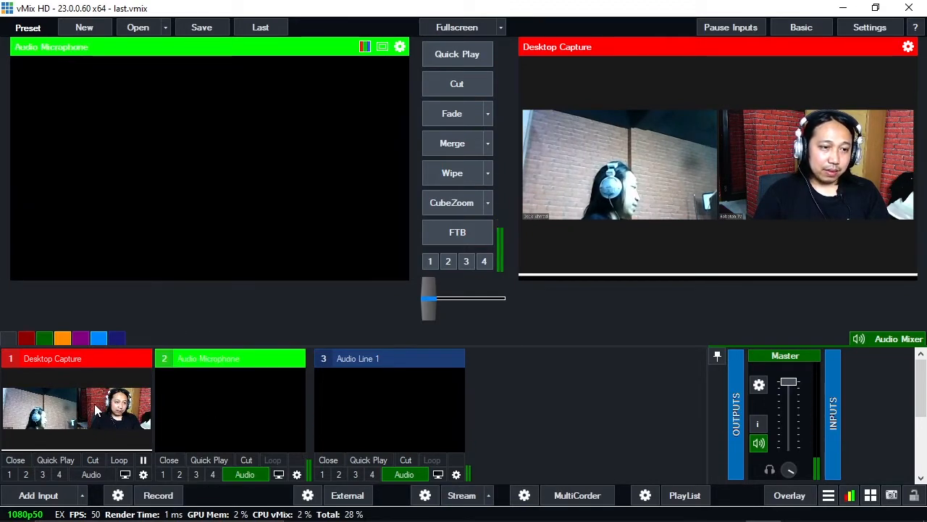
{"action": "left_click", "coordinate": [89, 411]}
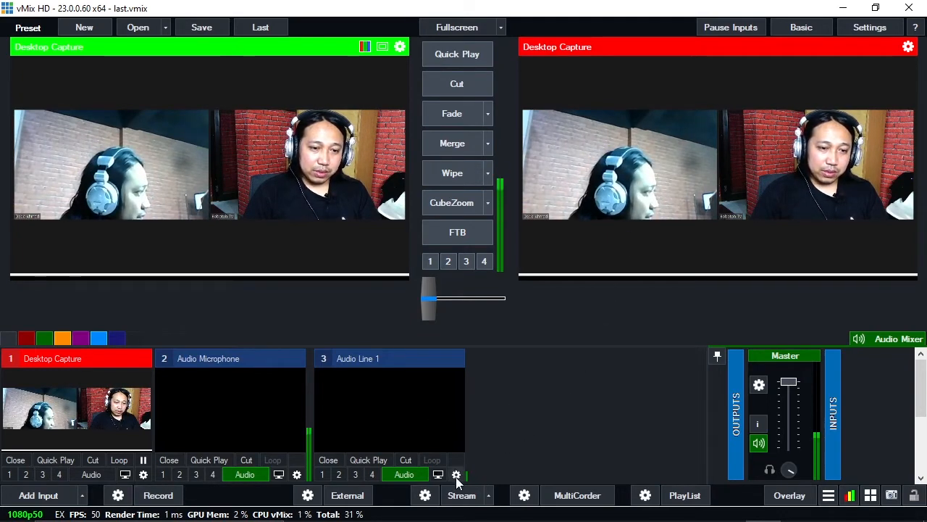
{"action": "left_click", "coordinate": [237, 404]}
{"action": "left_click", "coordinate": [121, 407]}
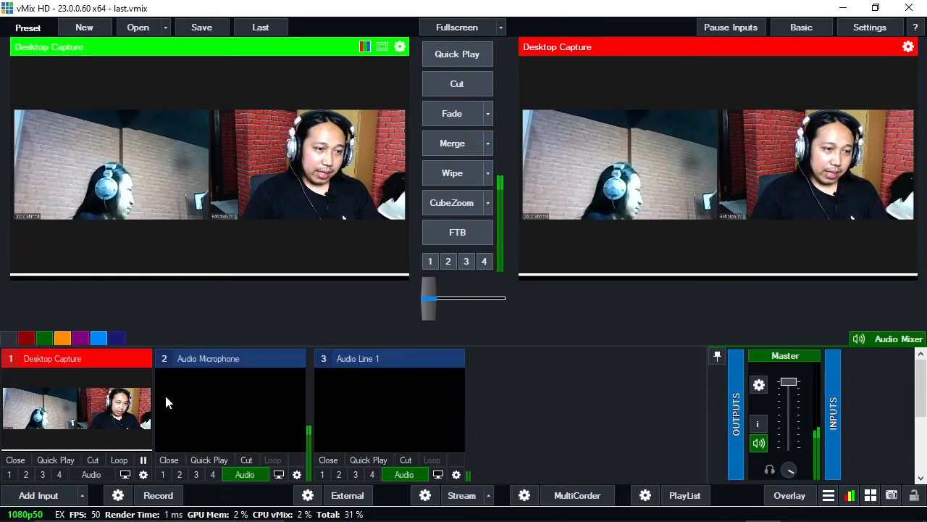
{"action": "mouse_move", "coordinate": [416, 510]}
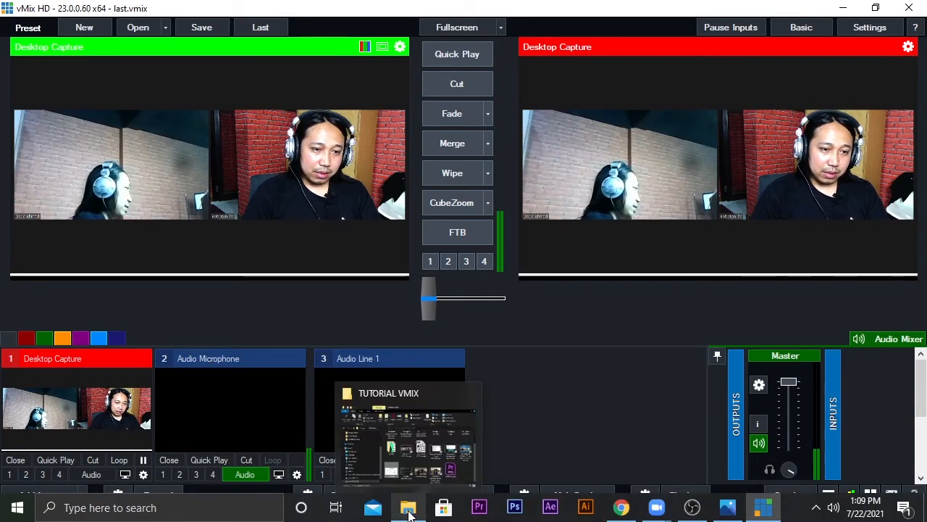
Drag Frame Multiview.png from the BAHAN folder into vMix's input area as input 4.
{"action": "left_click", "coordinate": [408, 478]}
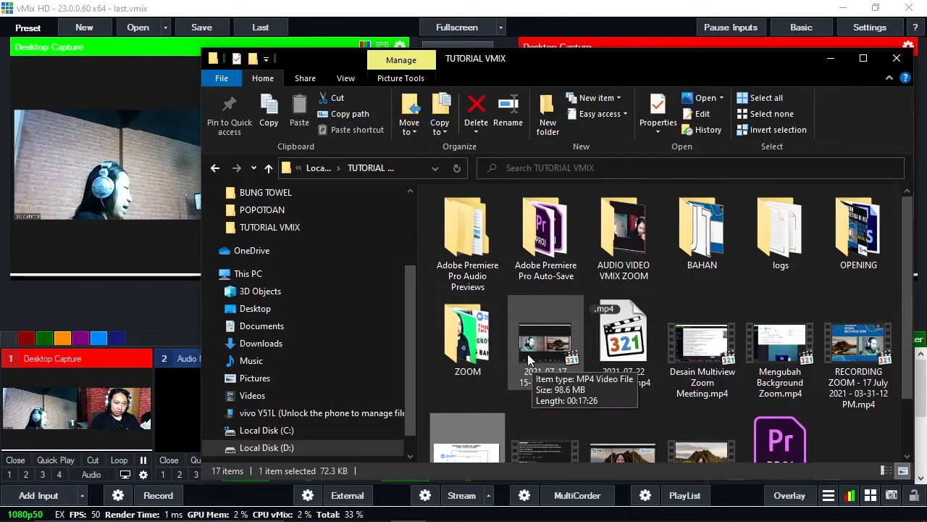
{"action": "left_click_drag", "start_coordinate": [568, 64], "coordinate": [435, 64]}
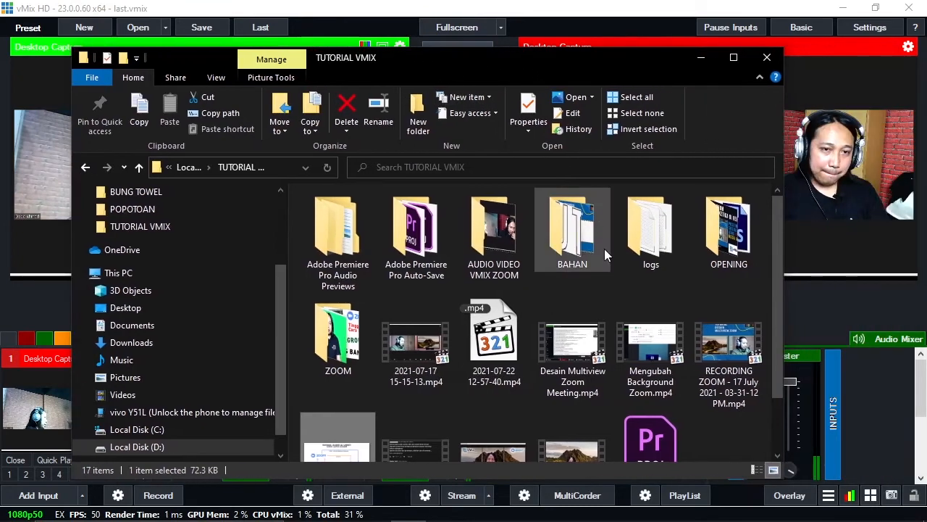
{"action": "double_click", "coordinate": [576, 235]}
{"action": "left_click", "coordinate": [354, 239]}
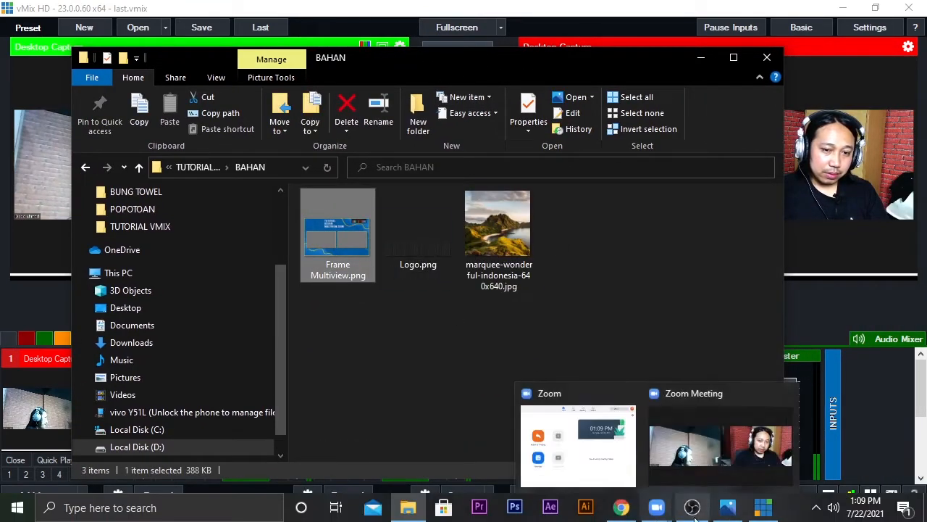
{"action": "left_click", "coordinate": [763, 507]}
{"action": "left_click_drag", "start_coordinate": [719, 500], "coordinate": [540, 441]}
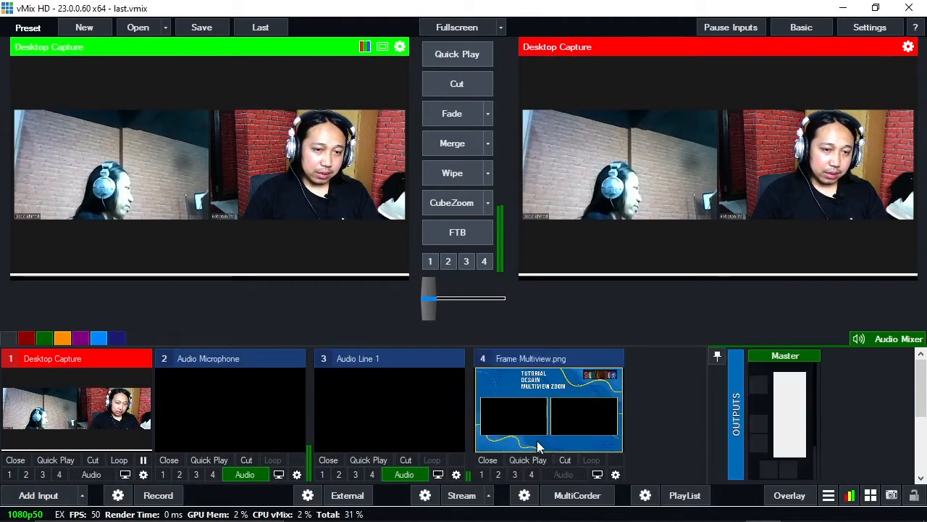
Preview Frame Multiview.png and add the Blank10 virtual set as a new input.
{"action": "left_click", "coordinate": [523, 389]}
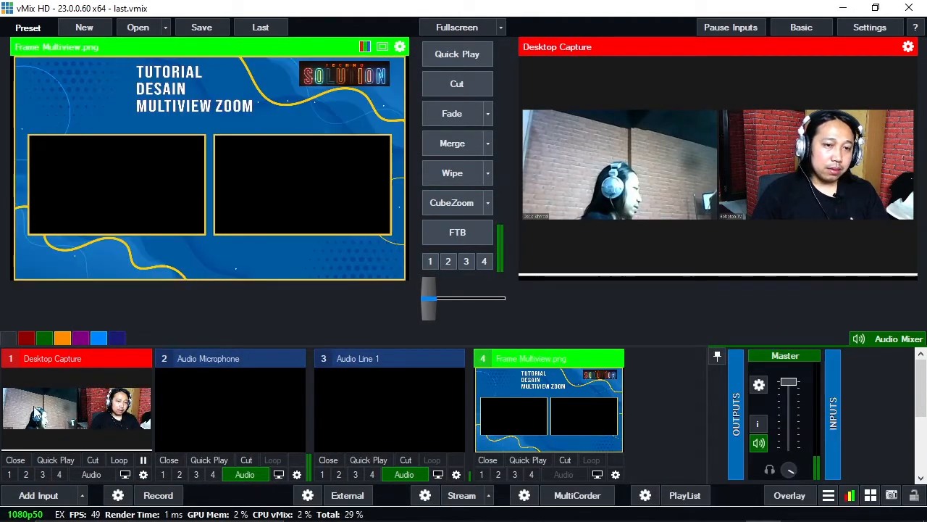
{"action": "left_click", "coordinate": [23, 497]}
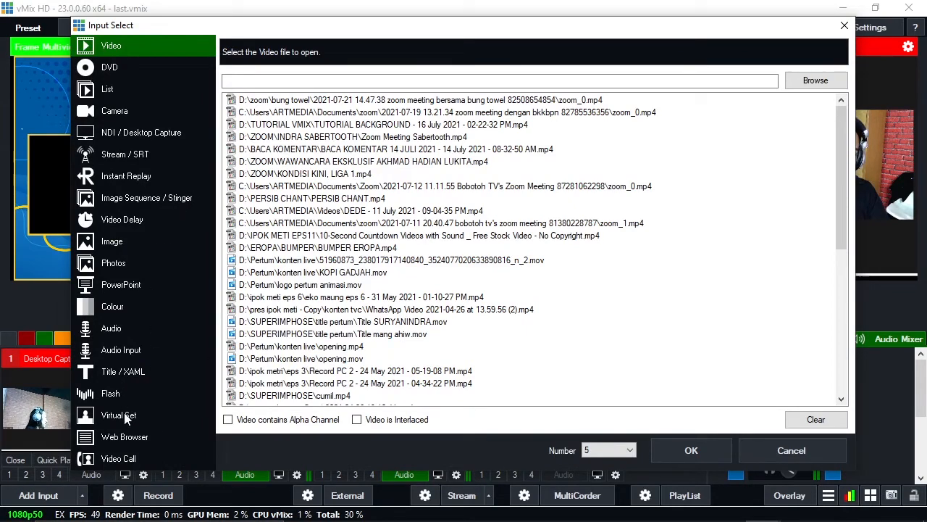
{"action": "left_click", "coordinate": [120, 418]}
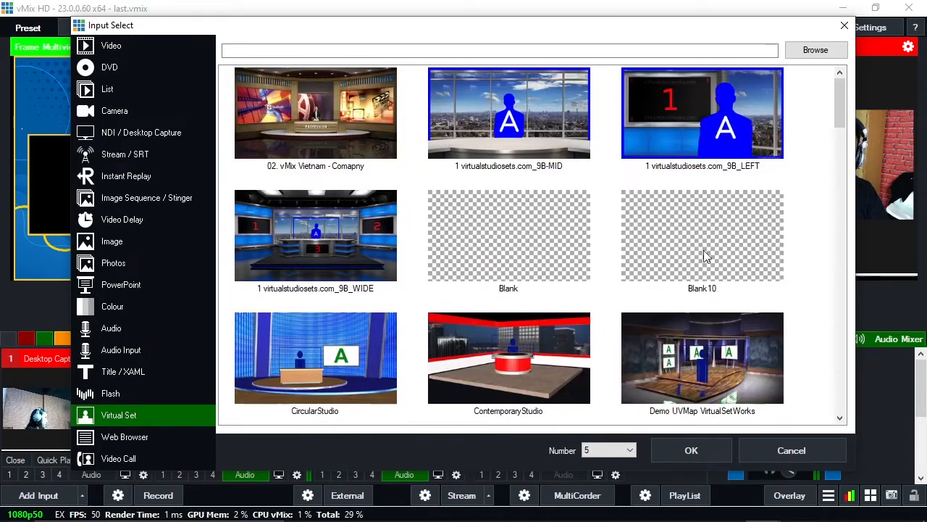
{"action": "double_click", "coordinate": [719, 236]}
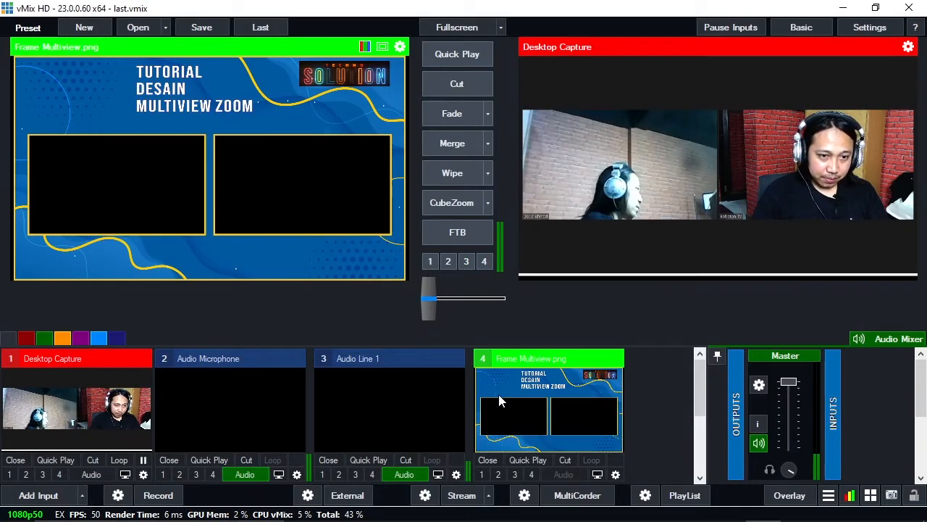
{"action": "scroll", "coordinate": [385, 428], "scroll_direction": "down", "scroll_amount": 1}
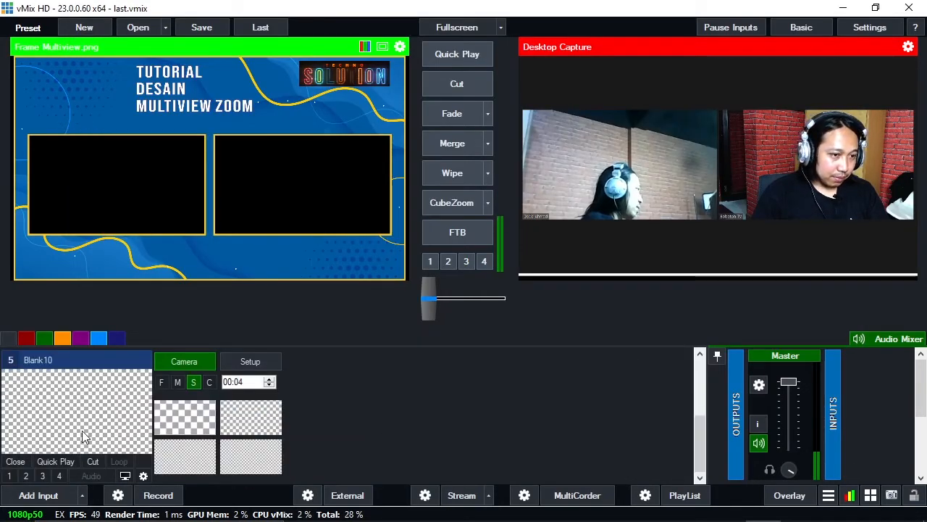
In Blank10's layer setup, assign 1 Desktop Capture to Layer1.
{"action": "left_click", "coordinate": [250, 361]}
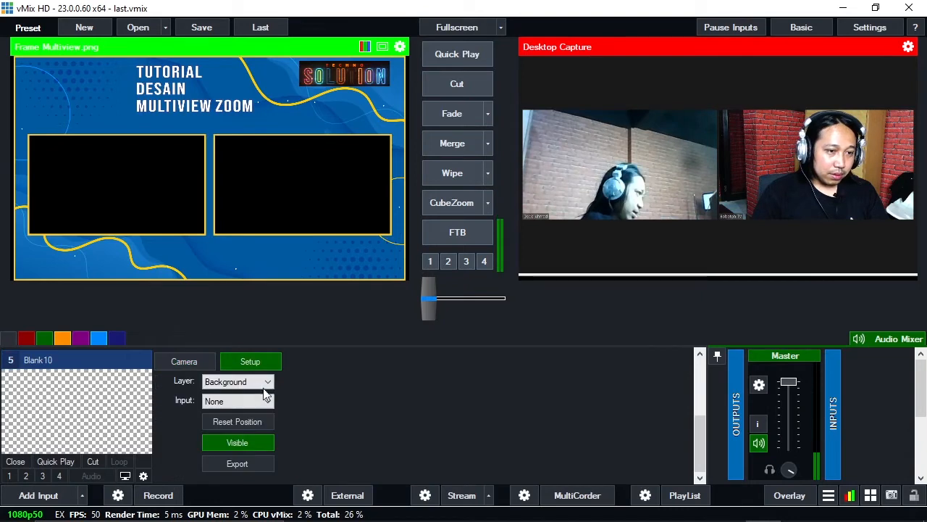
{"action": "left_click", "coordinate": [259, 382]}
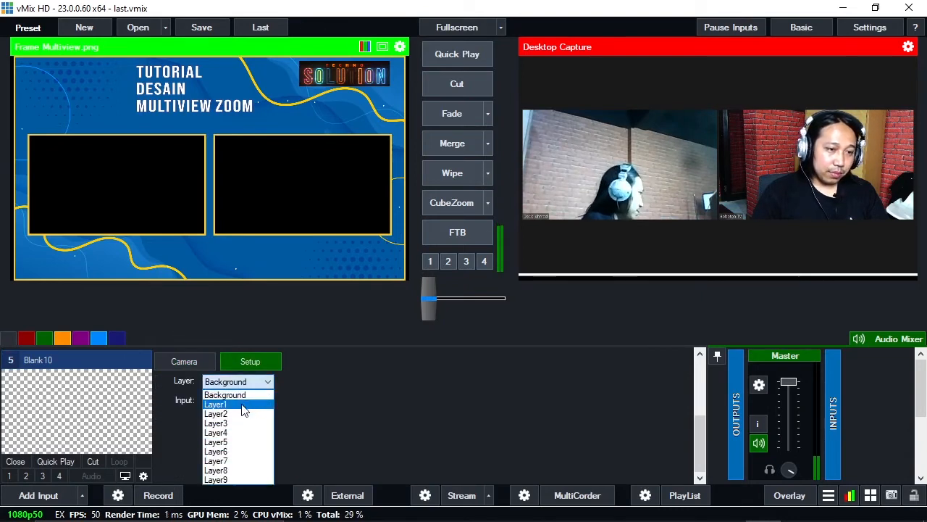
{"action": "left_click", "coordinate": [244, 406]}
{"action": "scroll", "coordinate": [318, 415], "scroll_direction": "up", "scroll_amount": 1}
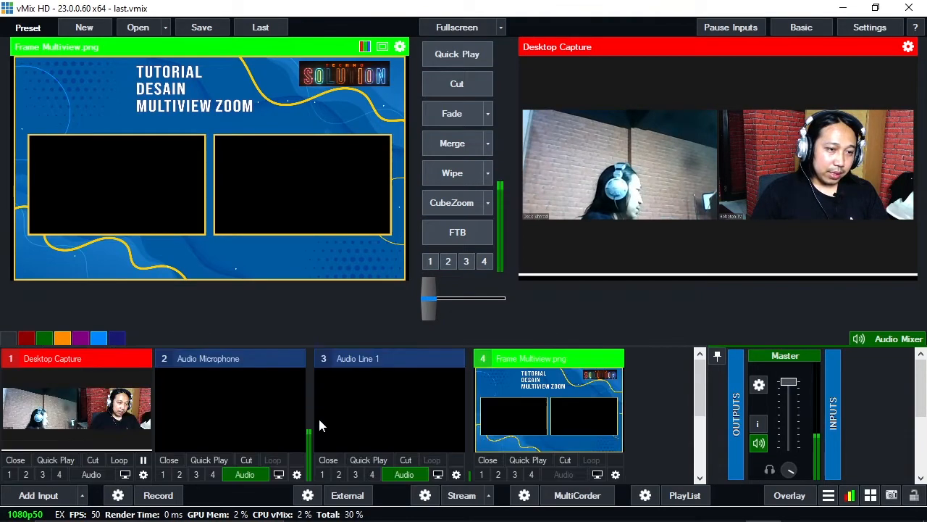
{"action": "scroll", "coordinate": [61, 377], "scroll_direction": "down", "scroll_amount": 1}
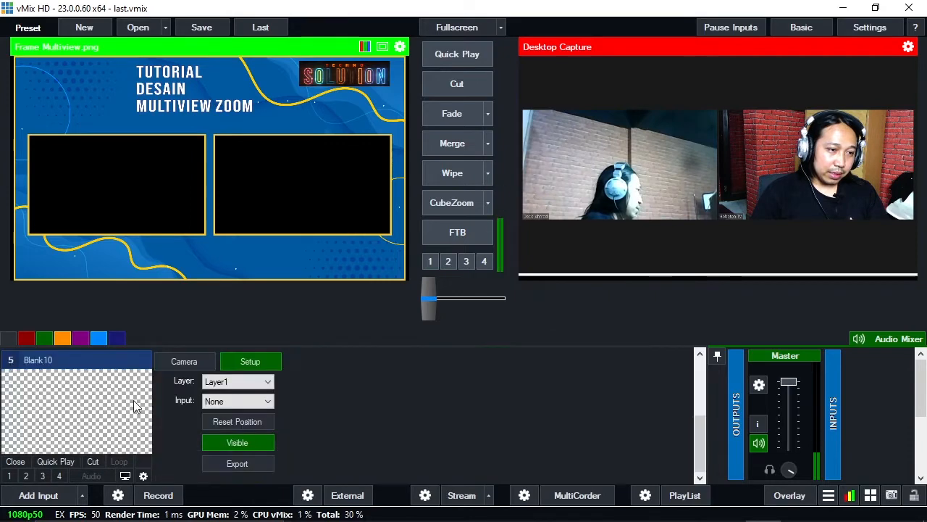
{"action": "left_click", "coordinate": [247, 401]}
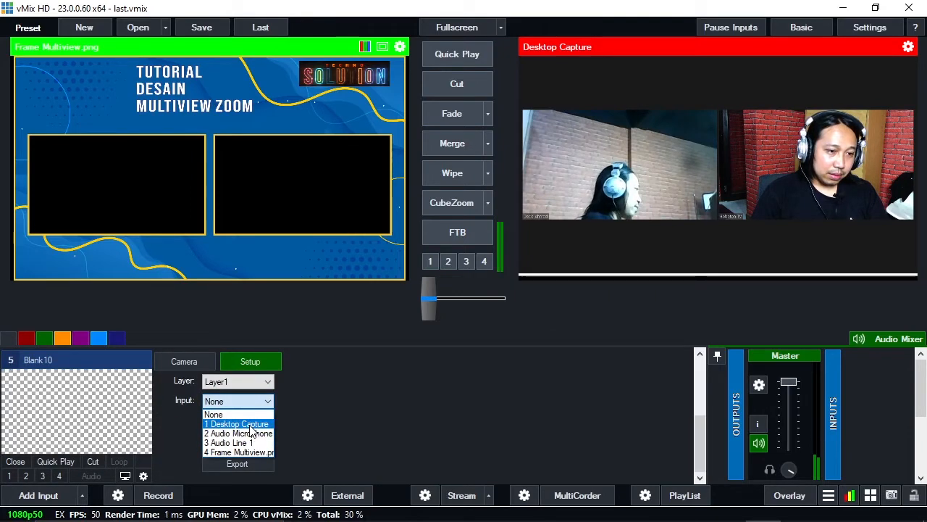
{"action": "left_click", "coordinate": [250, 426]}
{"action": "left_click", "coordinate": [117, 412]}
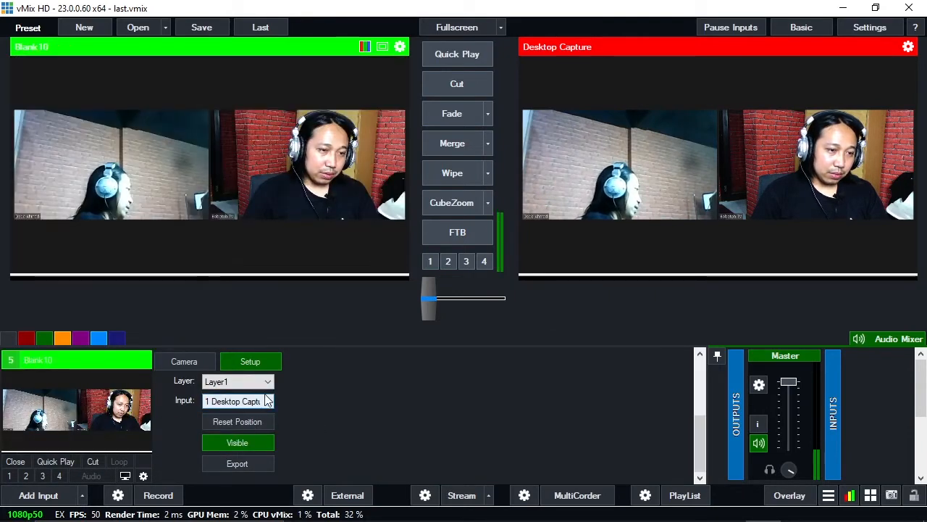
{"action": "scroll", "coordinate": [329, 399], "scroll_direction": "up", "scroll_amount": 1}
{"action": "scroll", "coordinate": [331, 400], "scroll_direction": "down", "scroll_amount": 1}
Assign 1 Desktop Capture to Layer2 as well.
{"action": "left_click", "coordinate": [261, 381]}
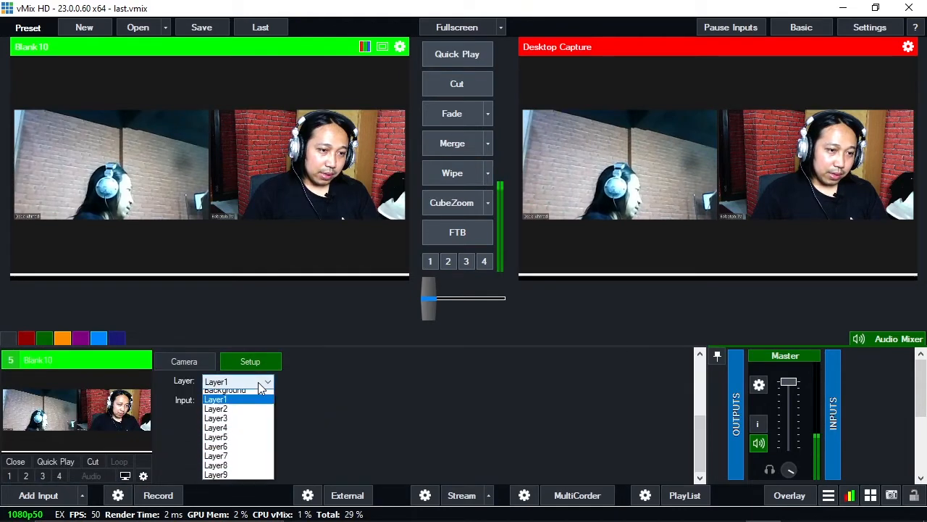
{"action": "left_click", "coordinate": [240, 414]}
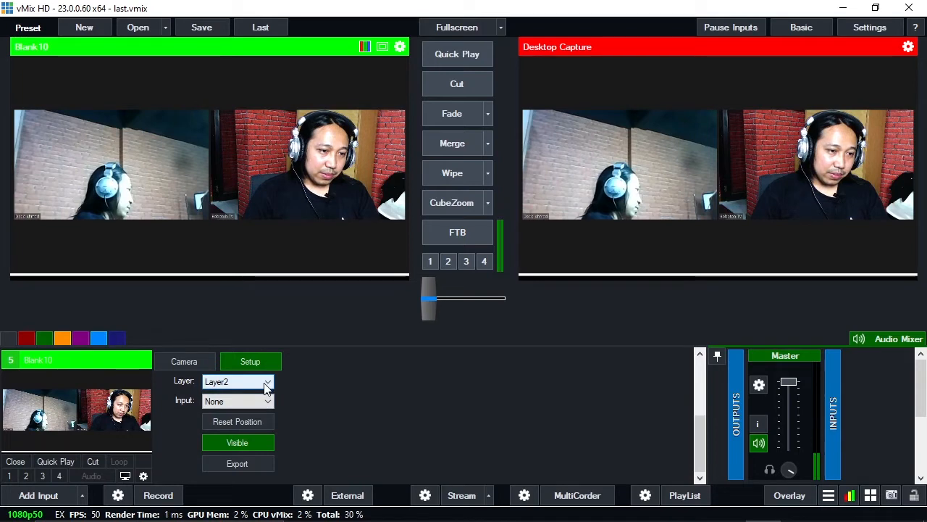
{"action": "left_click", "coordinate": [267, 384]}
{"action": "left_click", "coordinate": [266, 384]}
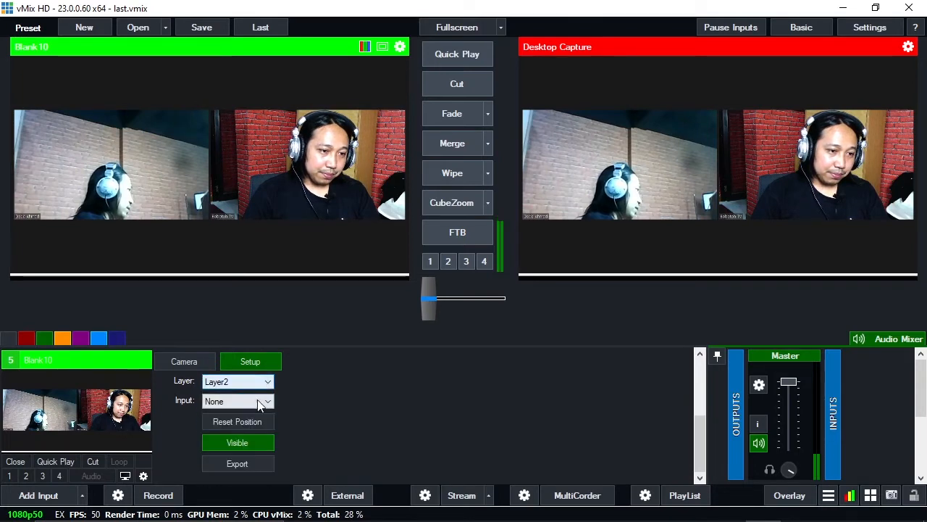
{"action": "left_click", "coordinate": [259, 402]}
{"action": "left_click", "coordinate": [257, 424]}
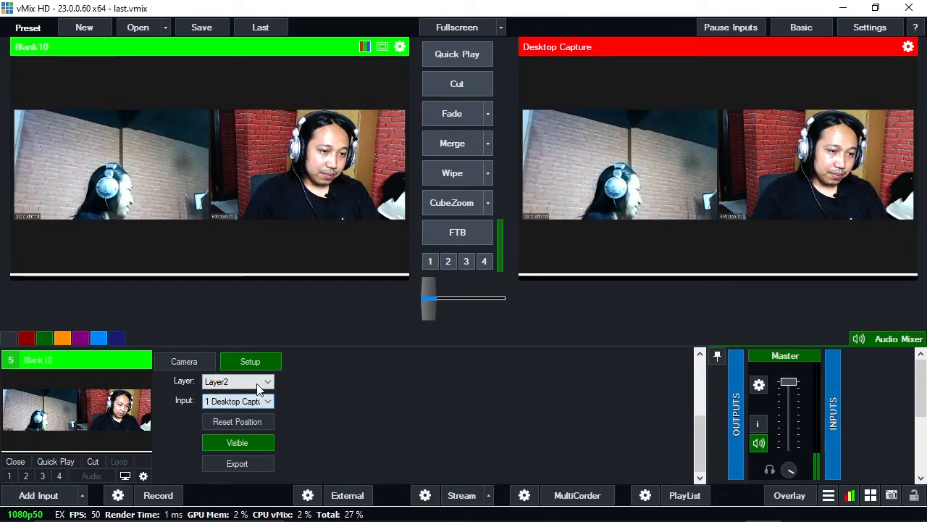
Put 4 Frame Multiview.png on Layer3 so it frames the capture feeds.
{"action": "left_click", "coordinate": [246, 382]}
{"action": "left_click", "coordinate": [240, 424]}
{"action": "scroll", "coordinate": [441, 411], "scroll_direction": "up", "scroll_amount": 3}
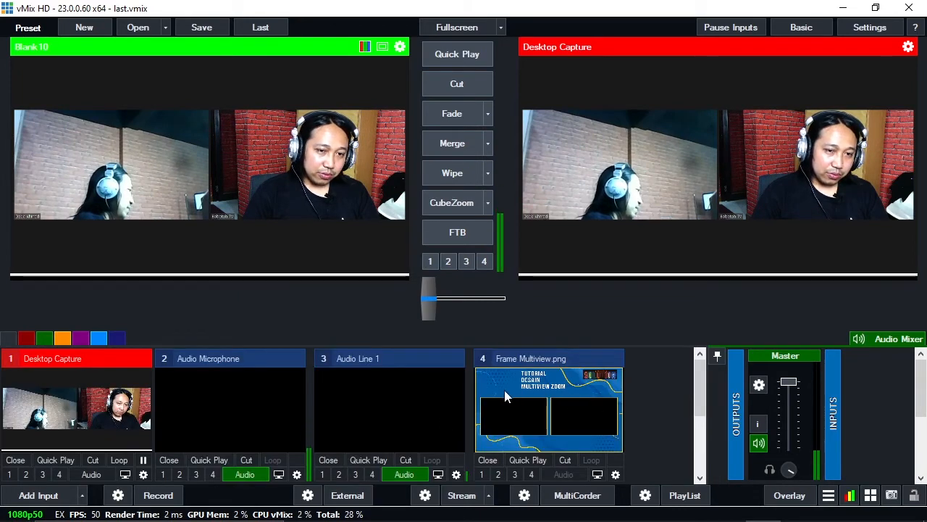
{"action": "scroll", "coordinate": [298, 423], "scroll_direction": "down", "scroll_amount": 3}
{"action": "left_click", "coordinate": [243, 399]}
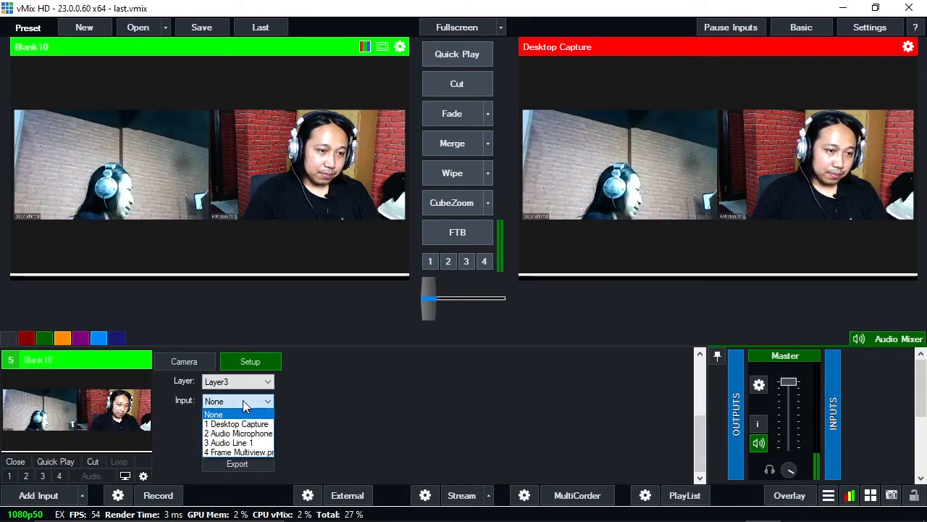
{"action": "left_click", "coordinate": [239, 452]}
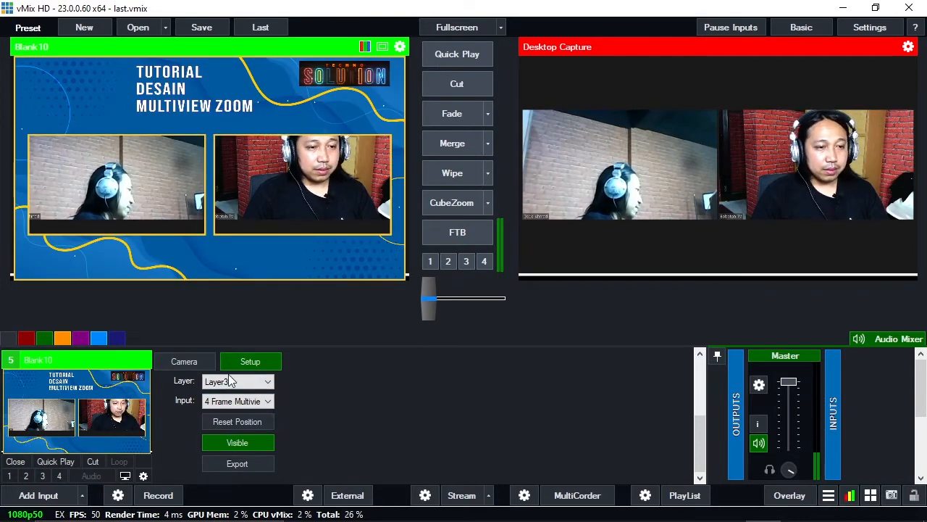
Hide Blank10's second capture layer and drag the first participant's feed into the frame's left box.
{"action": "right_click", "coordinate": [71, 408]}
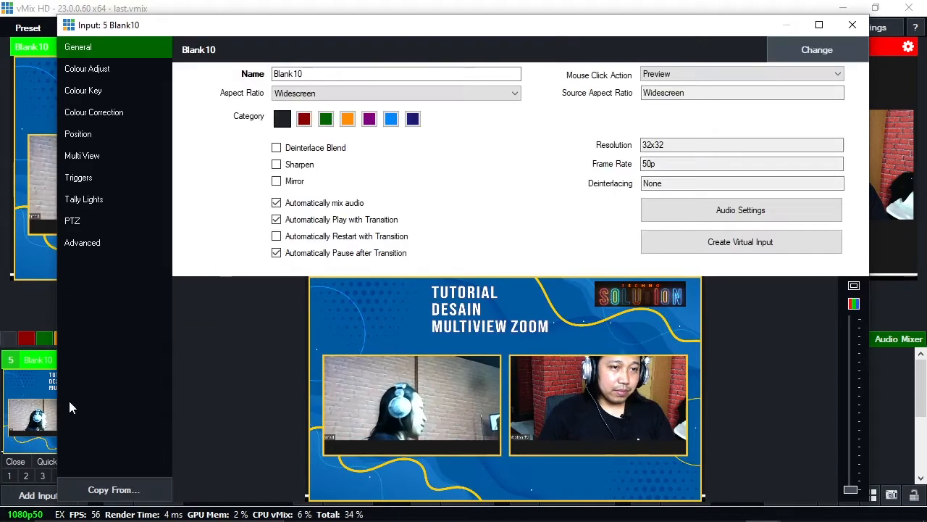
{"action": "left_click", "coordinate": [84, 156]}
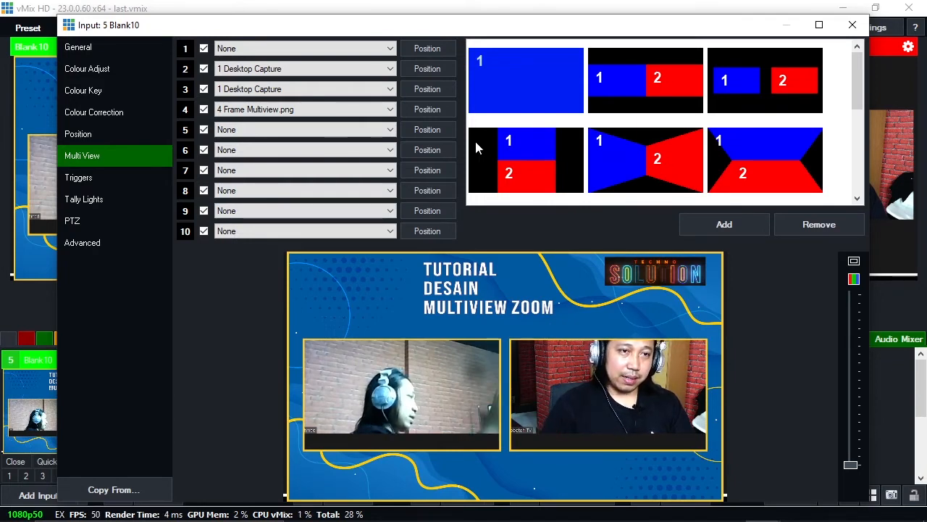
{"action": "left_click", "coordinate": [204, 89]}
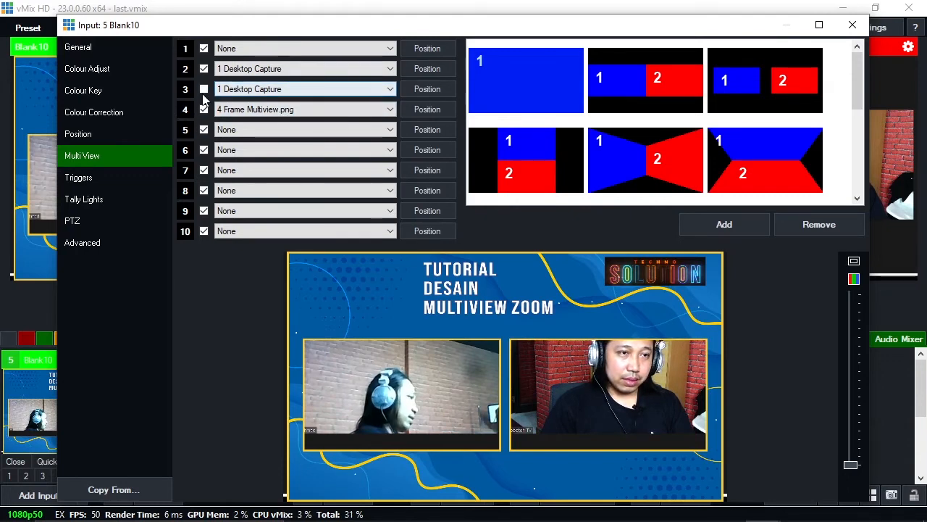
{"action": "left_click", "coordinate": [440, 70]}
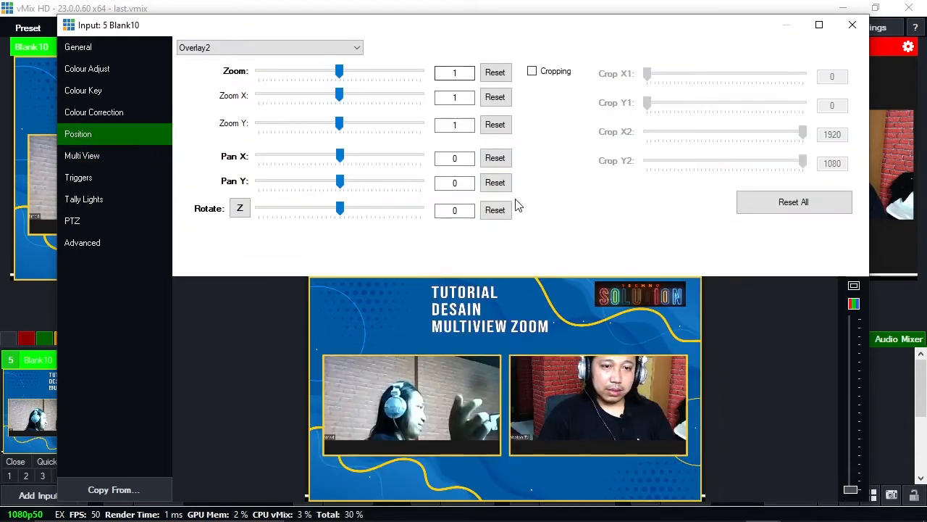
{"action": "left_click", "coordinate": [615, 409]}
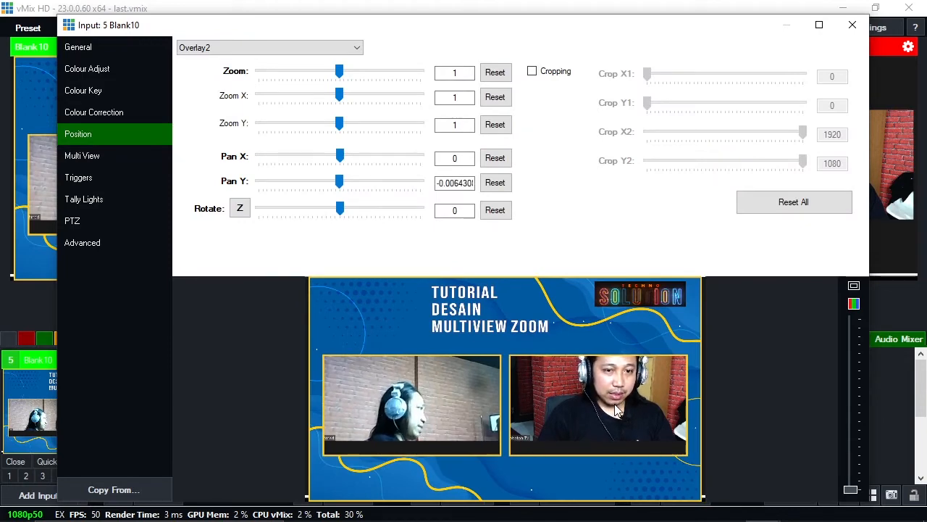
{"action": "left_click_drag", "start_coordinate": [616, 410], "coordinate": [416, 431]}
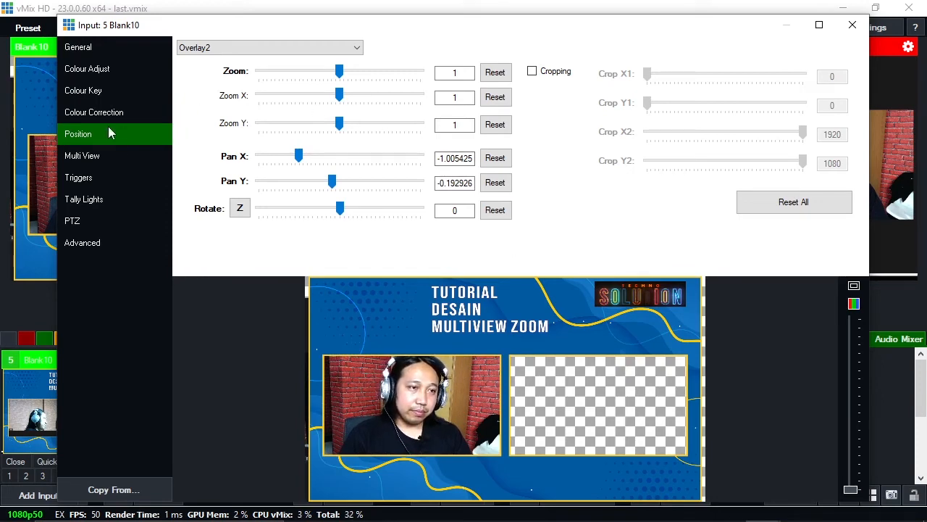
Hide the first capture layer and drag the other participant's feed into the frame's right box.
{"action": "left_click", "coordinate": [89, 162]}
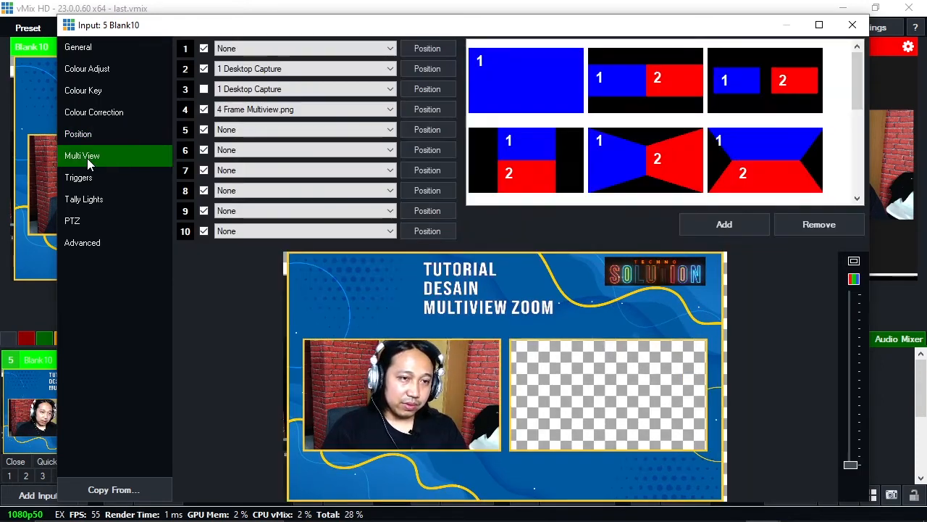
{"action": "left_click", "coordinate": [204, 89]}
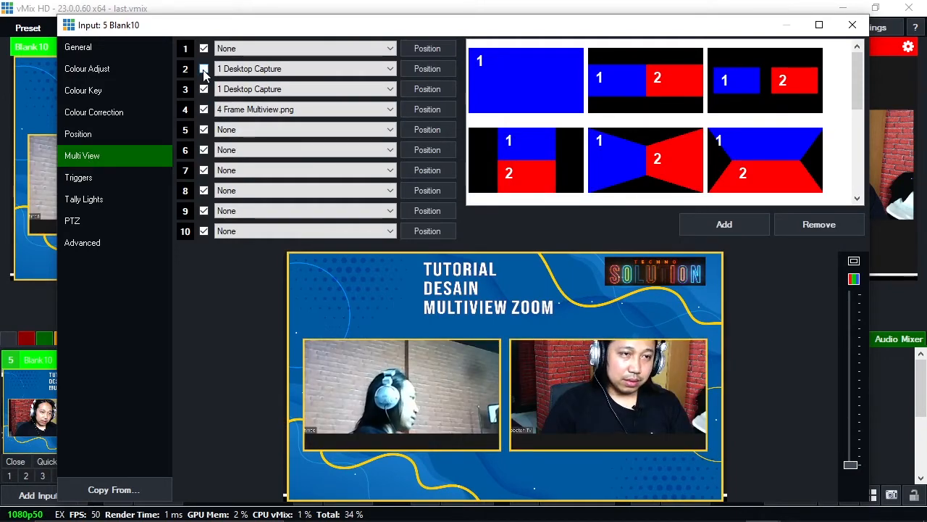
{"action": "left_click", "coordinate": [204, 70]}
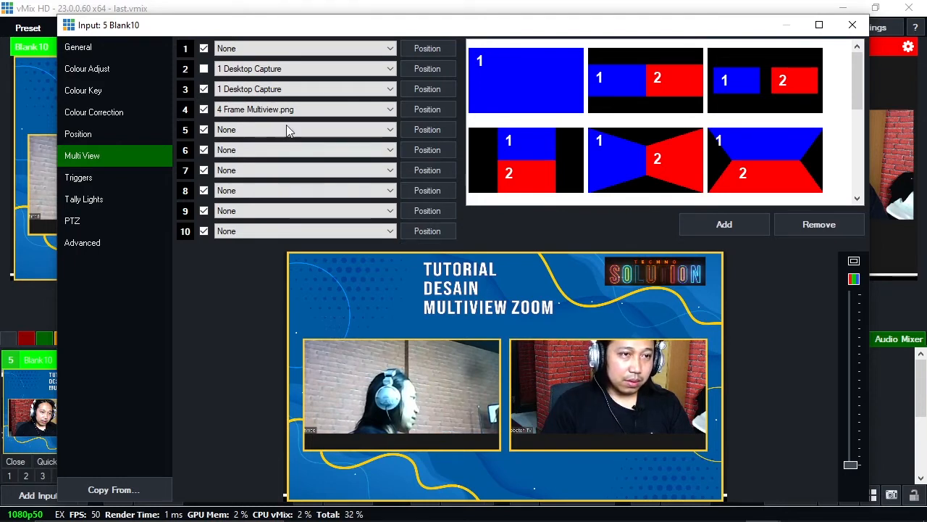
{"action": "left_click", "coordinate": [426, 89]}
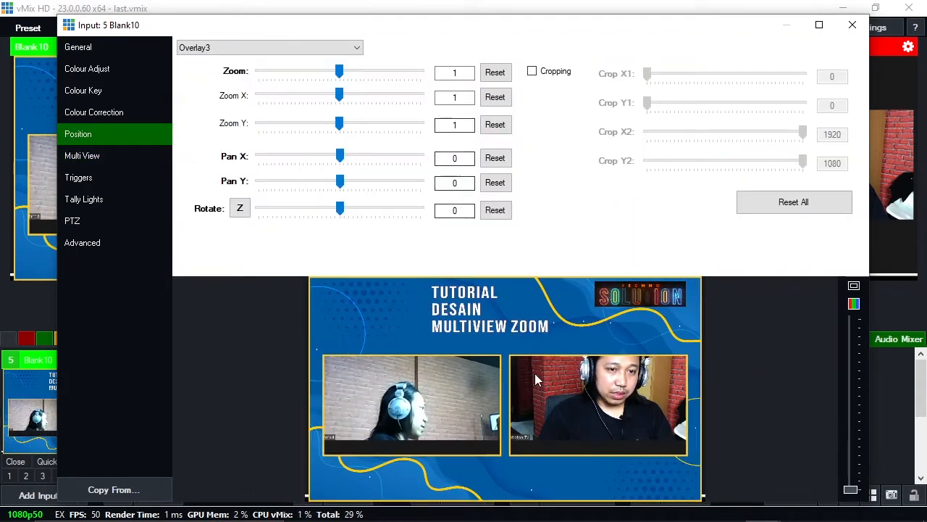
{"action": "left_click_drag", "start_coordinate": [428, 395], "coordinate": [626, 424]}
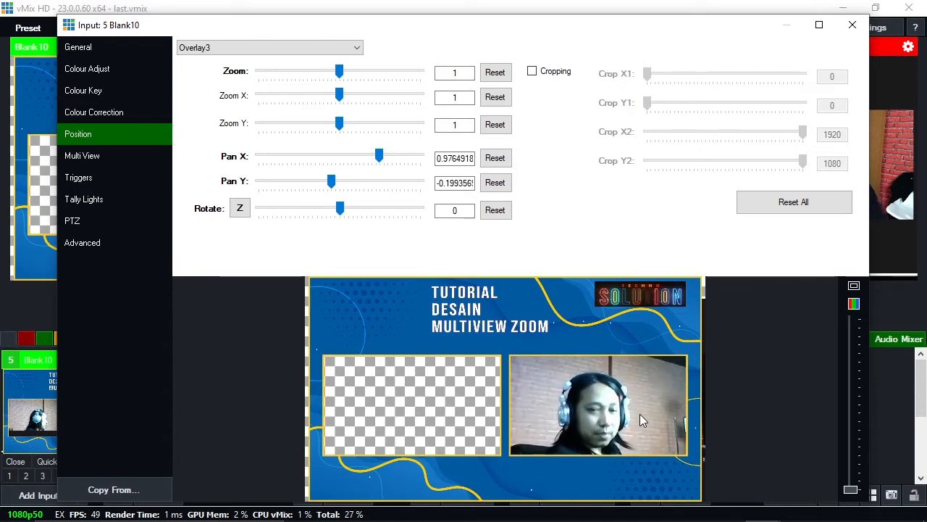
Turn the first Desktop Capture layer back on and close Blank10's settings.
{"action": "left_click", "coordinate": [84, 161]}
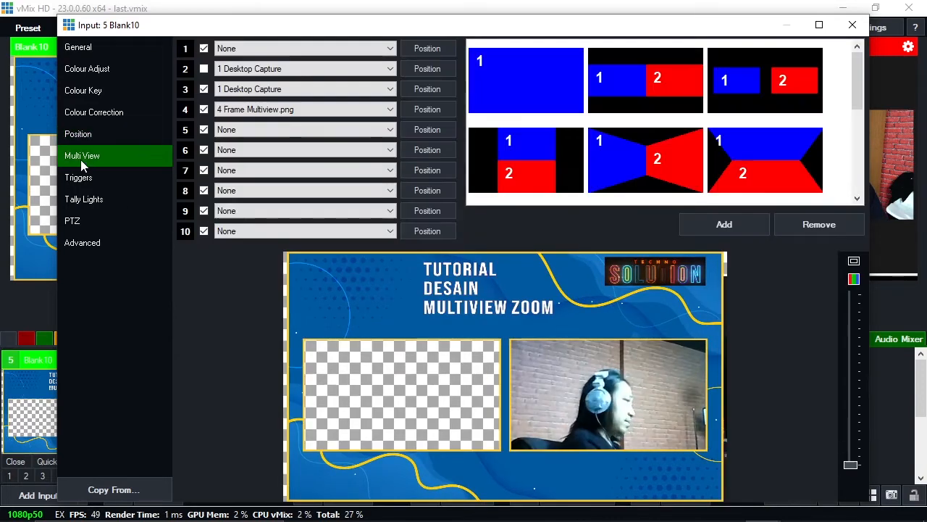
{"action": "left_click", "coordinate": [205, 69]}
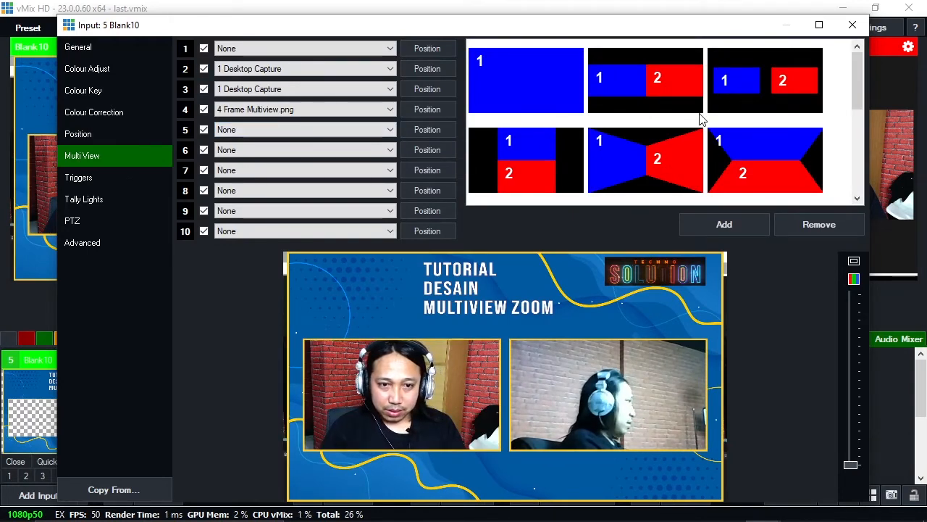
{"action": "left_click", "coordinate": [854, 26]}
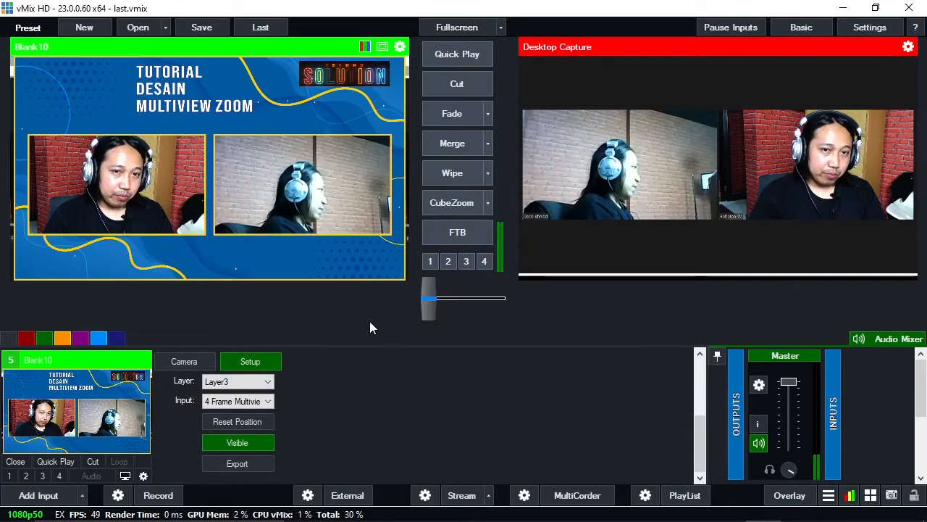
Put Blank10 on the output as overlay 1 and bring up YouTube Studio in the browser.
{"action": "left_click", "coordinate": [10, 477]}
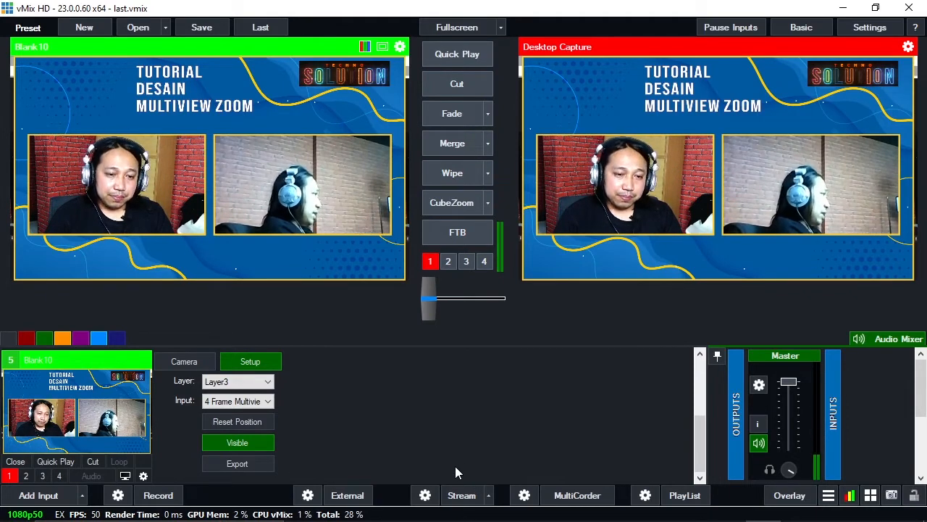
{"action": "left_click", "coordinate": [619, 507]}
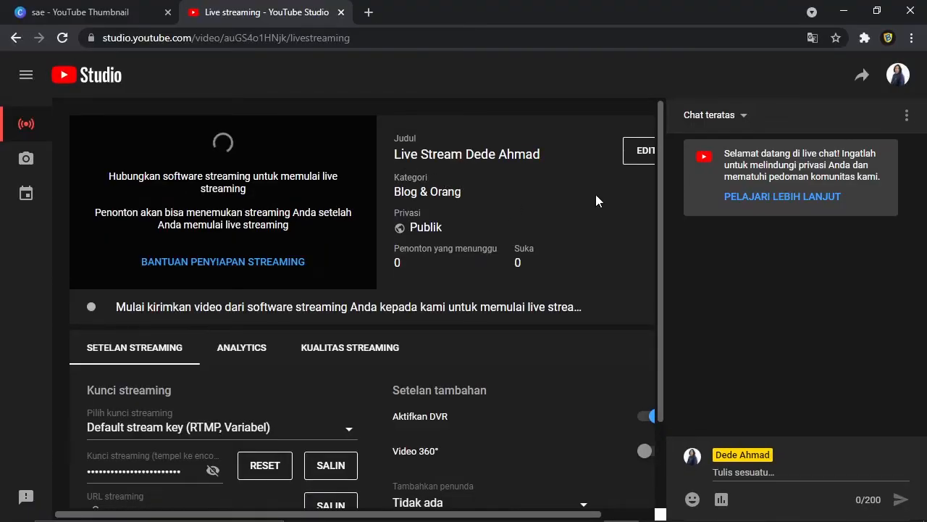
Retitle the live stream to 'Tutorial Streaming Zoom Memakai Vmix'.
{"action": "left_click", "coordinate": [637, 154]}
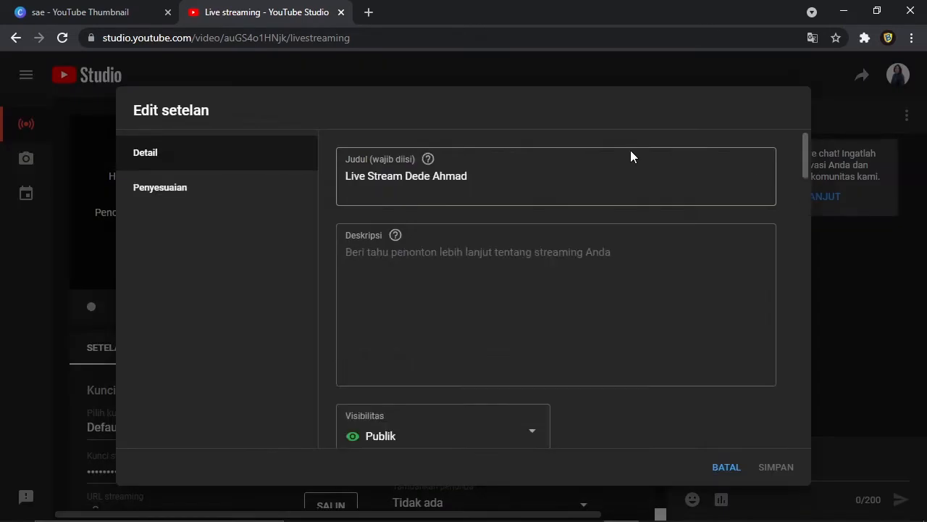
{"action": "left_click_drag", "start_coordinate": [490, 178], "coordinate": [342, 187]}
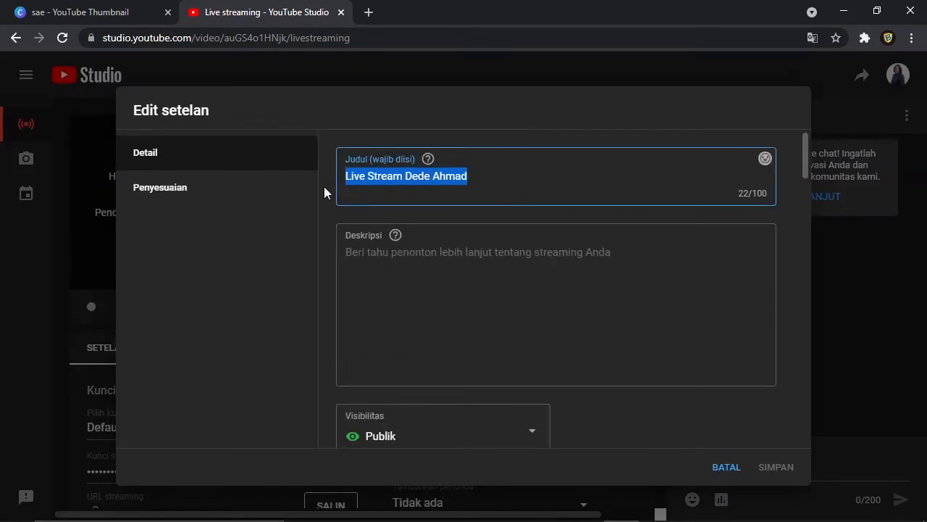
{"action": "type", "text": "Tuto"}
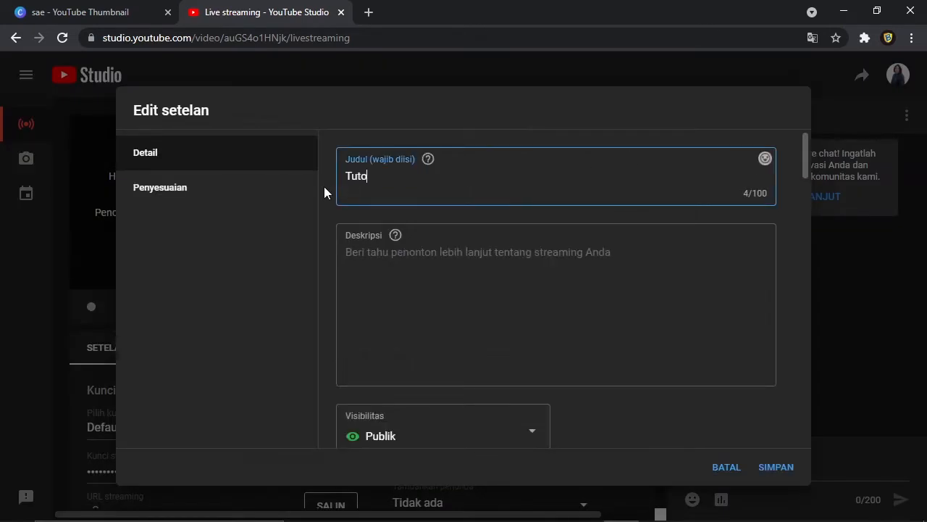
{"action": "type", "text": "rial"}
{"action": "type", "text": "Streaming Zoom Memakai V"}
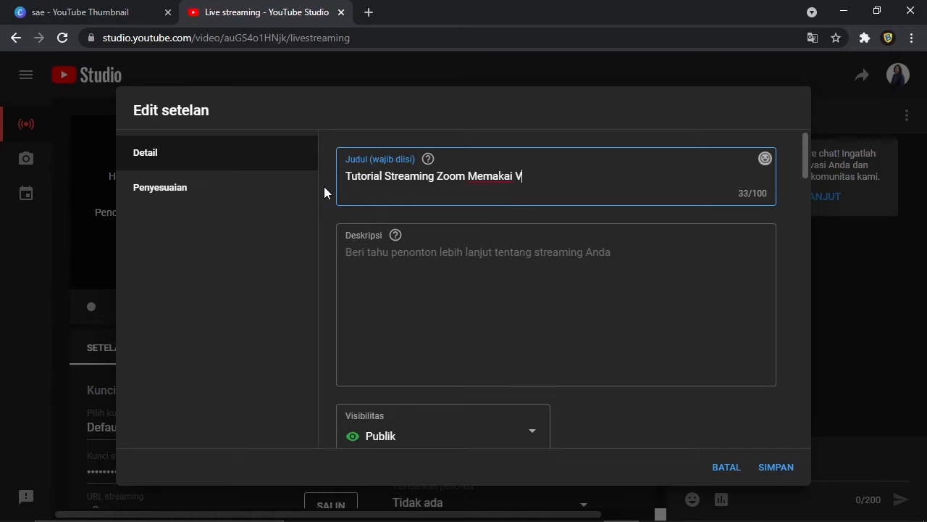
{"action": "type", "text": "mix"}
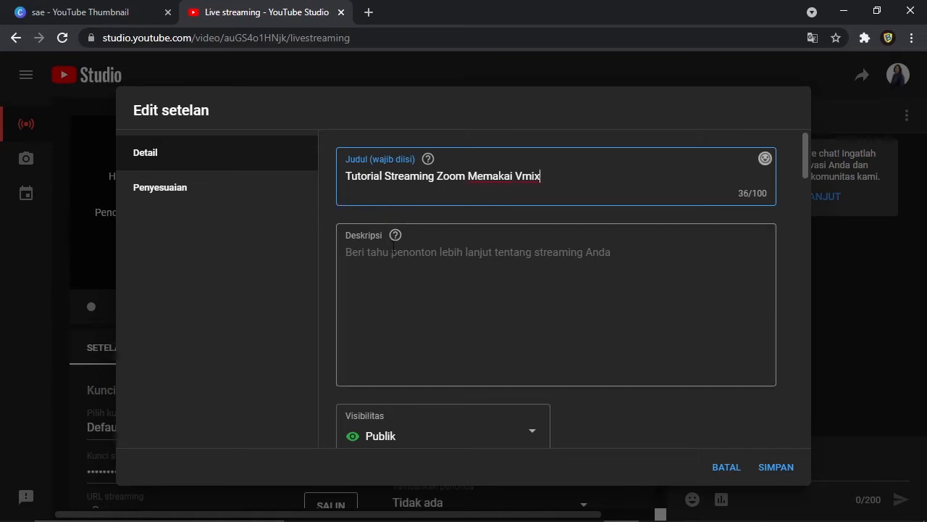
Upload sae.png as the stream thumbnail.
{"action": "scroll", "coordinate": [443, 261], "scroll_direction": "down", "scroll_amount": 3}
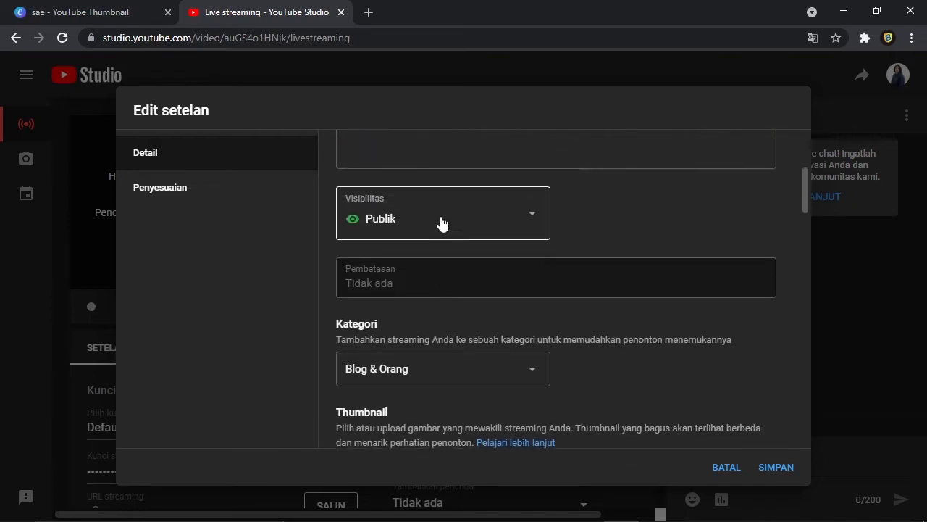
{"action": "scroll", "coordinate": [441, 222], "scroll_direction": "down", "scroll_amount": 2}
{"action": "scroll", "coordinate": [458, 238], "scroll_direction": "down", "scroll_amount": 2}
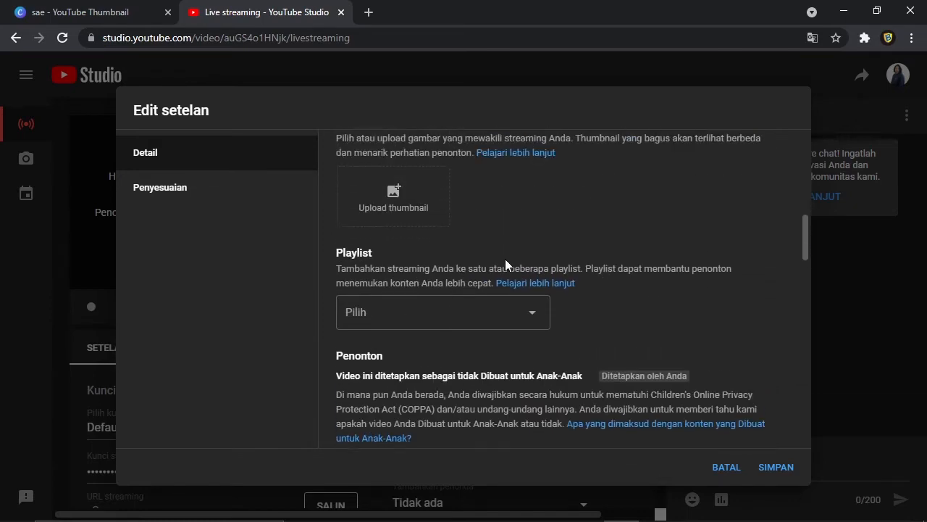
{"action": "left_click", "coordinate": [411, 210]}
{"action": "scroll", "coordinate": [305, 274], "scroll_direction": "down", "scroll_amount": 5}
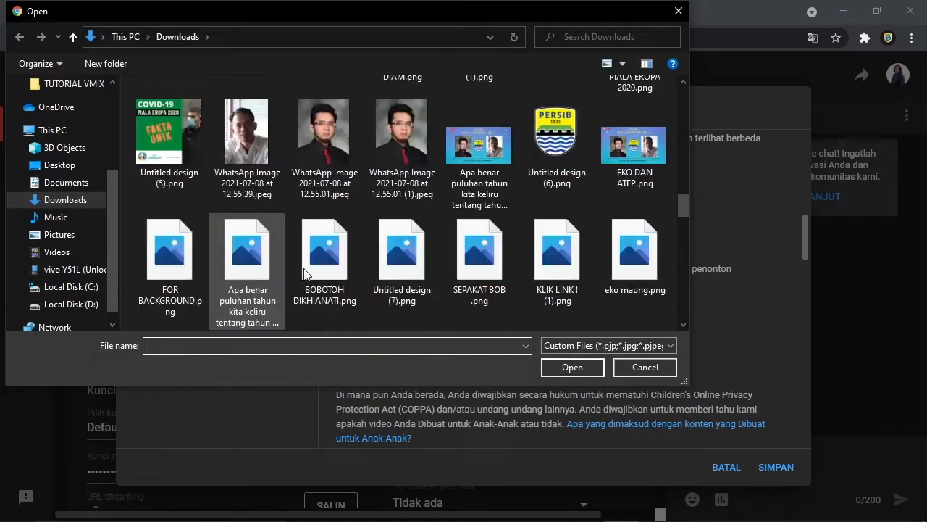
{"action": "scroll", "coordinate": [522, 276], "scroll_direction": "down", "scroll_amount": 10}
{"action": "scroll", "coordinate": [346, 234], "scroll_direction": "up", "scroll_amount": 5}
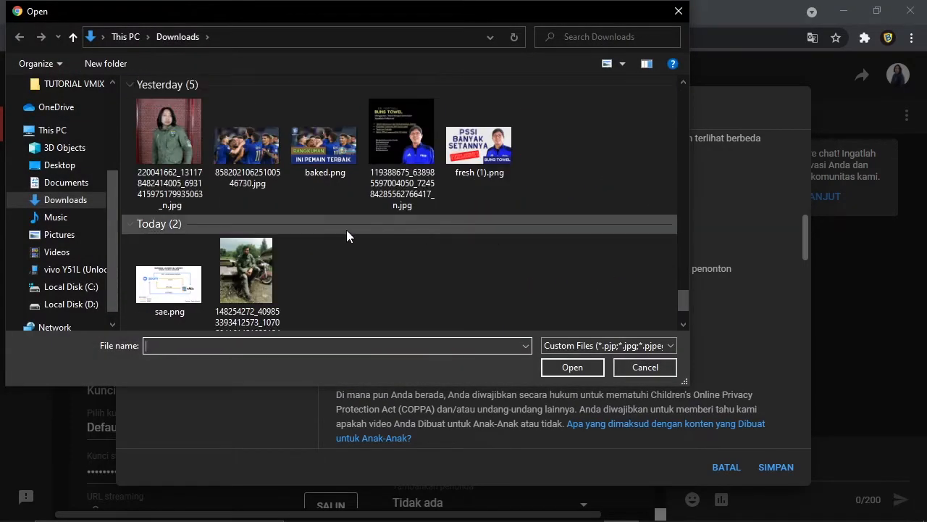
{"action": "scroll", "coordinate": [362, 239], "scroll_direction": "down", "scroll_amount": 5}
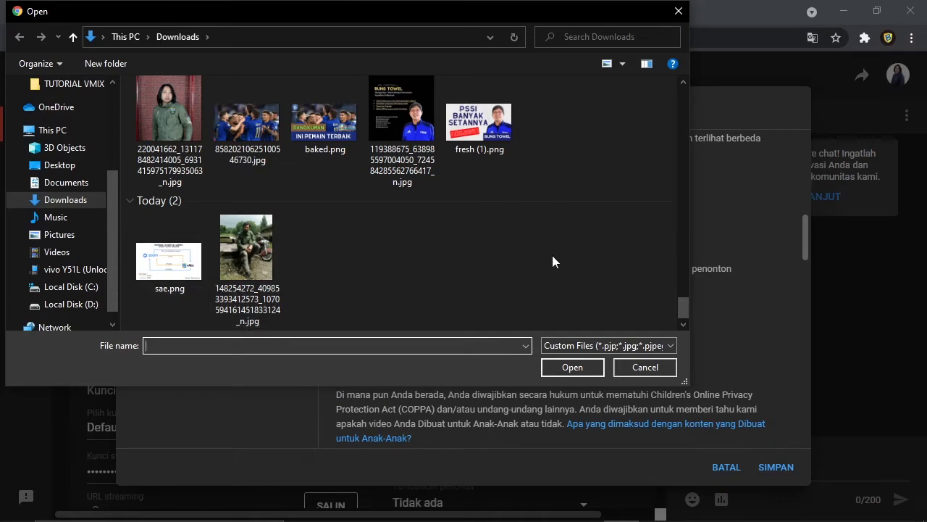
{"action": "left_click", "coordinate": [168, 261]}
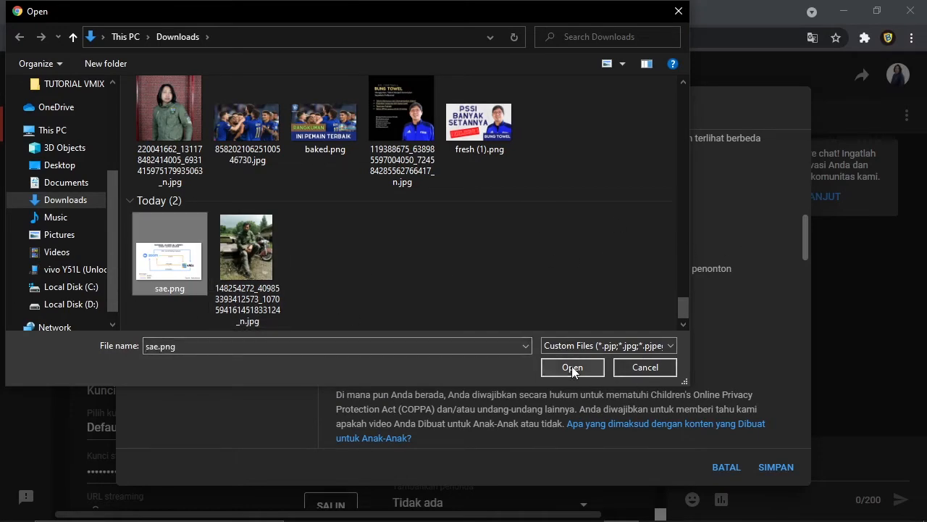
{"action": "left_click", "coordinate": [571, 366]}
Save the updated stream details with SIMPAN.
{"action": "scroll", "coordinate": [404, 231], "scroll_direction": "up", "scroll_amount": 1}
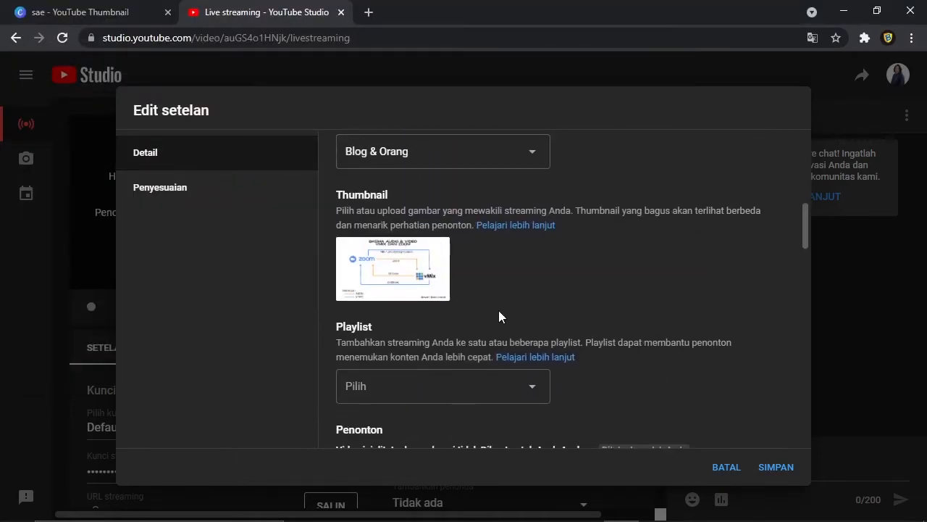
{"action": "scroll", "coordinate": [558, 279], "scroll_direction": "up", "scroll_amount": 2}
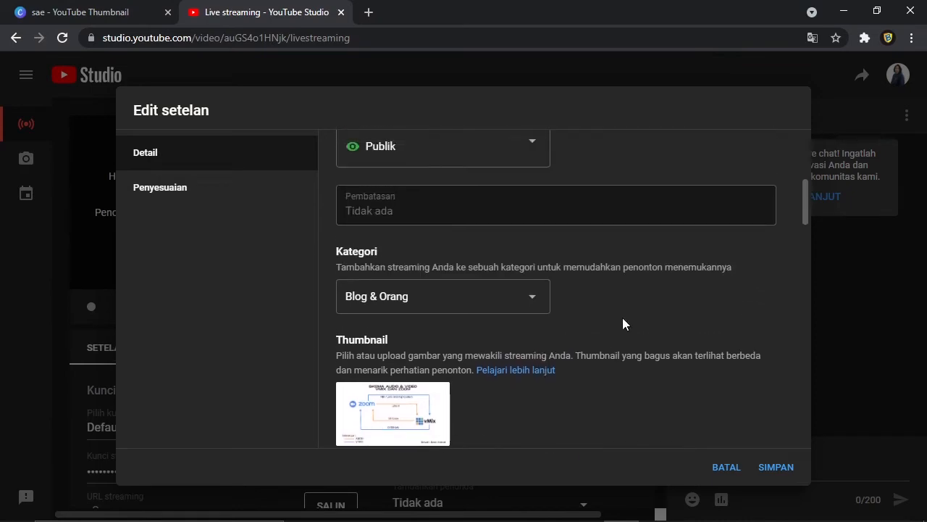
{"action": "scroll", "coordinate": [625, 323], "scroll_direction": "down", "scroll_amount": 4}
{"action": "scroll", "coordinate": [548, 313], "scroll_direction": "down", "scroll_amount": 6}
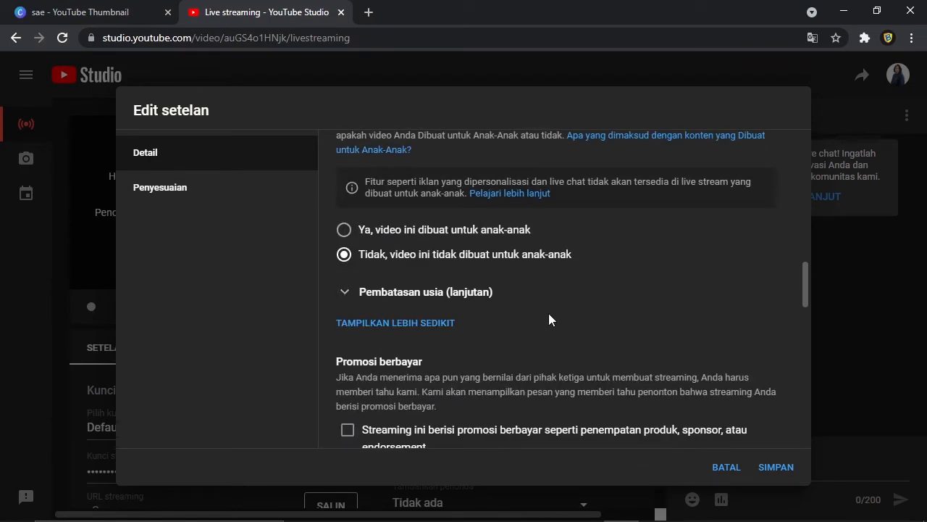
{"action": "scroll", "coordinate": [549, 312], "scroll_direction": "up", "scroll_amount": 2}
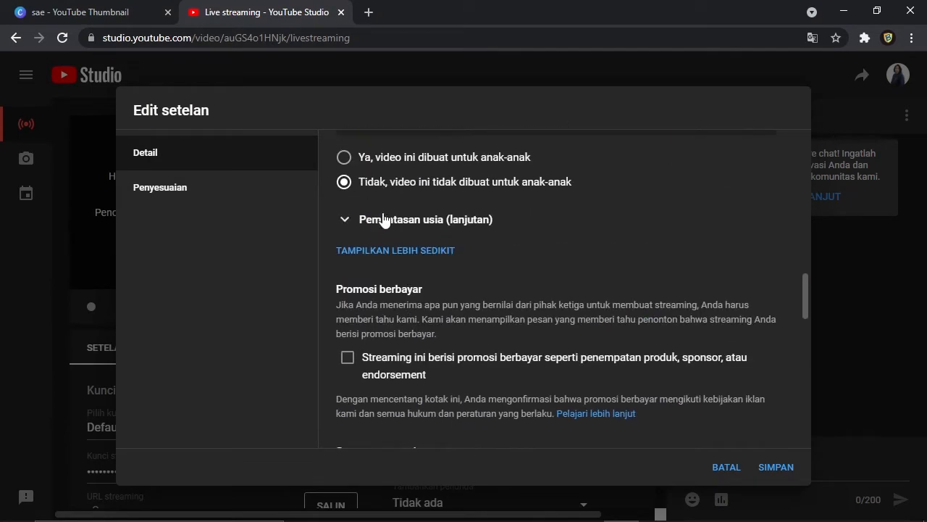
{"action": "scroll", "coordinate": [384, 221], "scroll_direction": "down", "scroll_amount": 10}
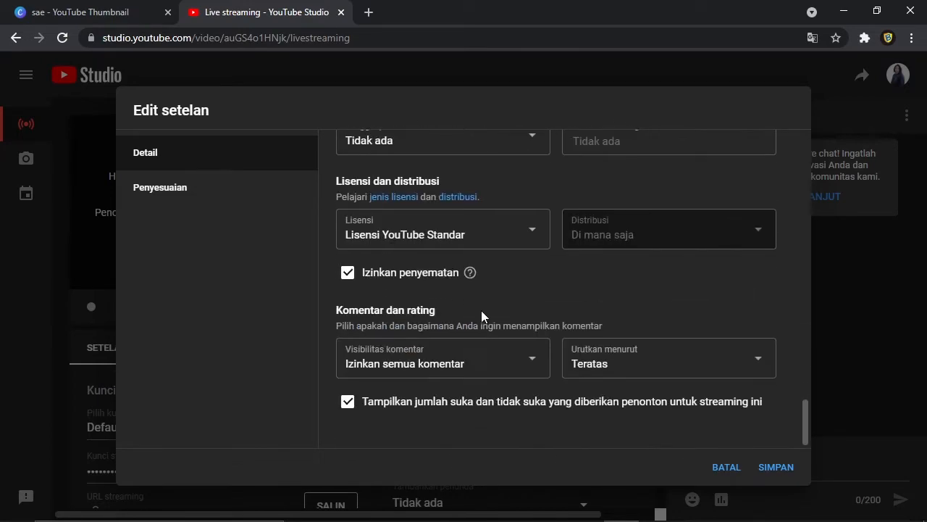
{"action": "left_click", "coordinate": [776, 468]}
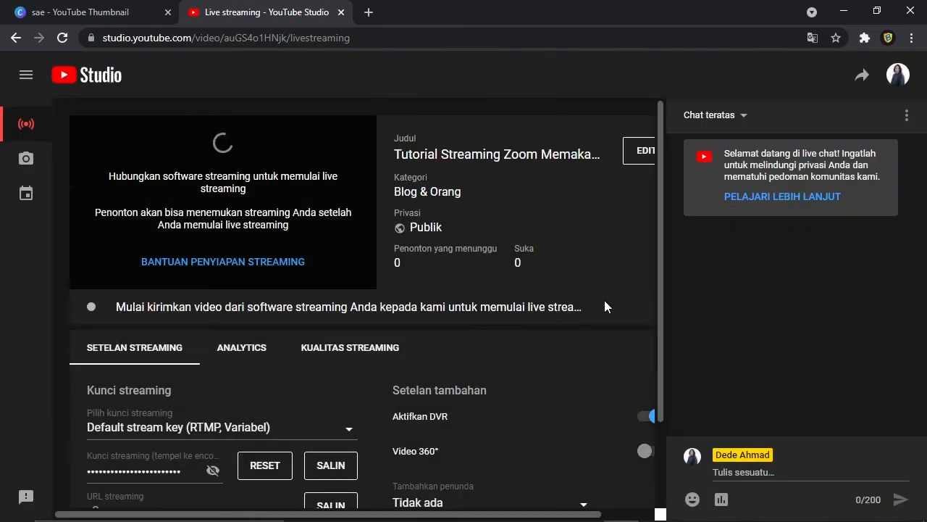
Copy the rtmp://a.rtmp.youtube.com/live streaming server URL from the stream settings.
{"action": "scroll", "coordinate": [536, 359], "scroll_direction": "down", "scroll_amount": 1}
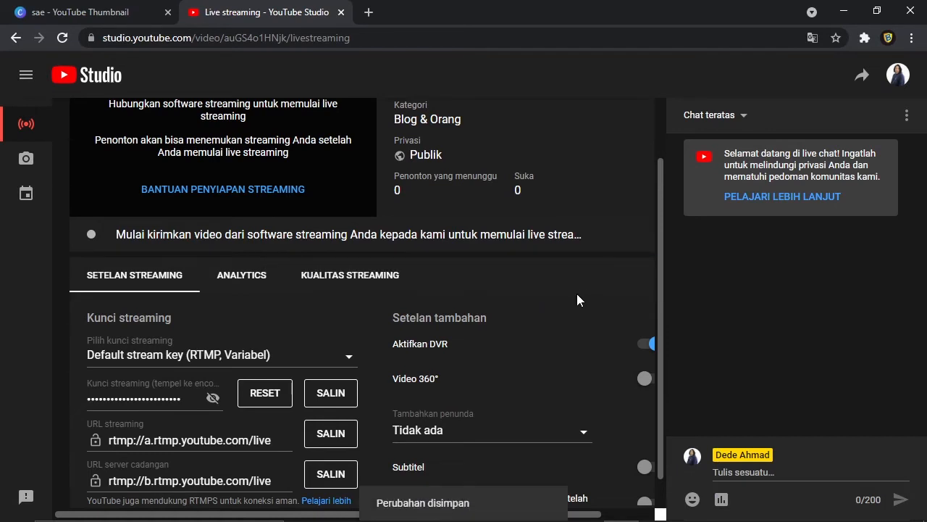
{"action": "scroll", "coordinate": [475, 339], "scroll_direction": "down", "scroll_amount": 1}
{"action": "scroll", "coordinate": [476, 339], "scroll_direction": "up", "scroll_amount": 1}
{"action": "scroll", "coordinate": [191, 388], "scroll_direction": "down", "scroll_amount": 1}
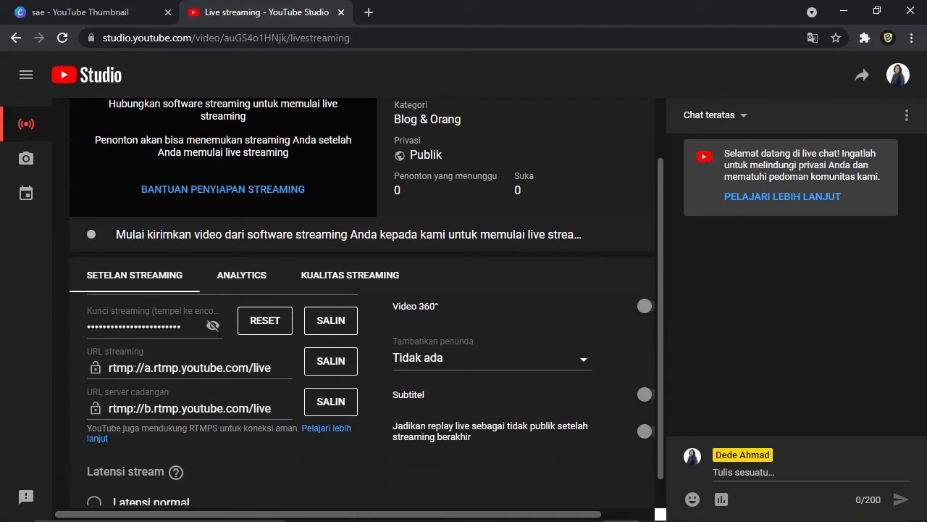
{"action": "left_click", "coordinate": [332, 361]}
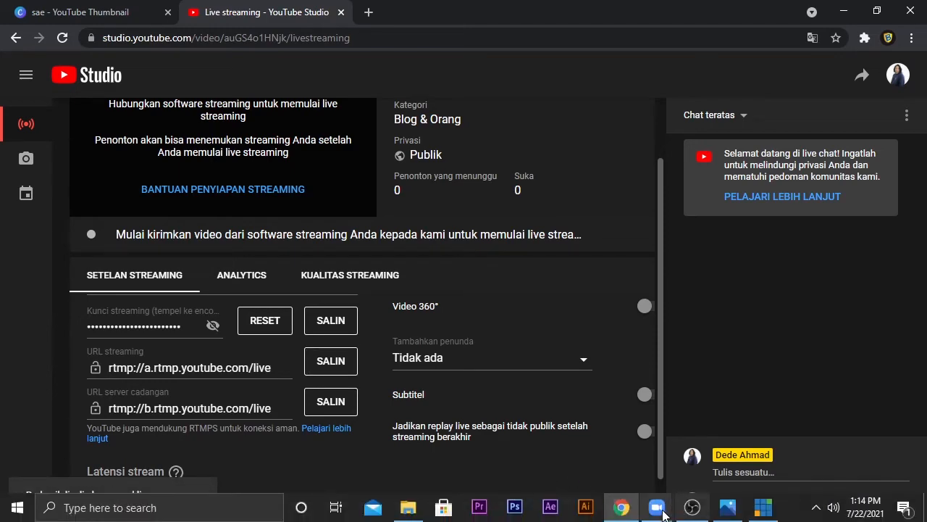
In vMix, open the streaming settings and check the Custom RTMP server URL field.
{"action": "left_click", "coordinate": [764, 510]}
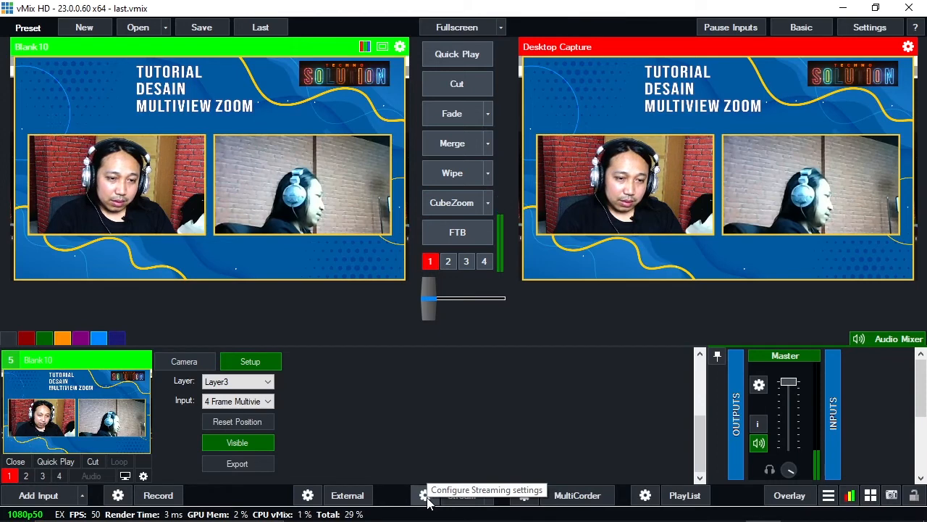
{"action": "left_click", "coordinate": [426, 496]}
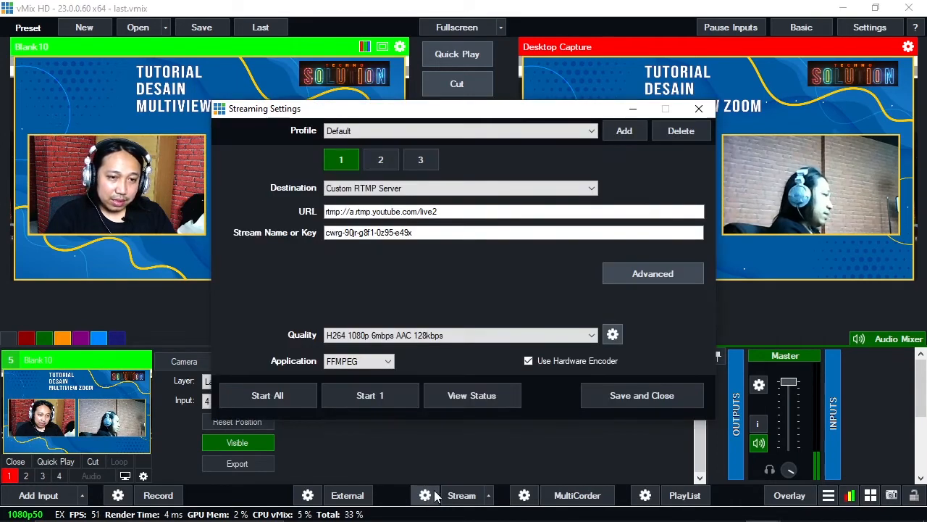
{"action": "left_click", "coordinate": [472, 212]}
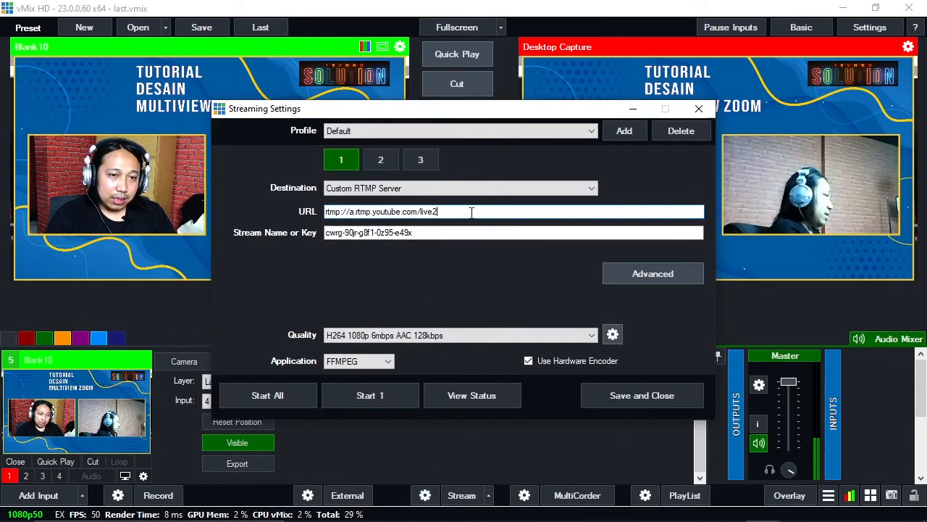
{"action": "left_click_drag", "start_coordinate": [471, 212], "coordinate": [221, 212]}
{"action": "key", "text": "End"}
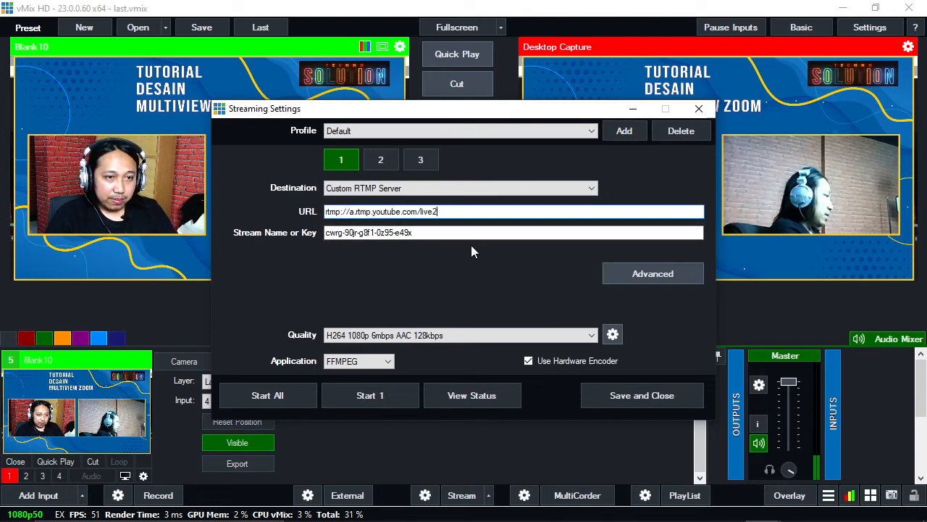
Copy the stream key from YouTube Studio and return to vMix's streaming settings.
{"action": "mouse_move", "coordinate": [642, 492]}
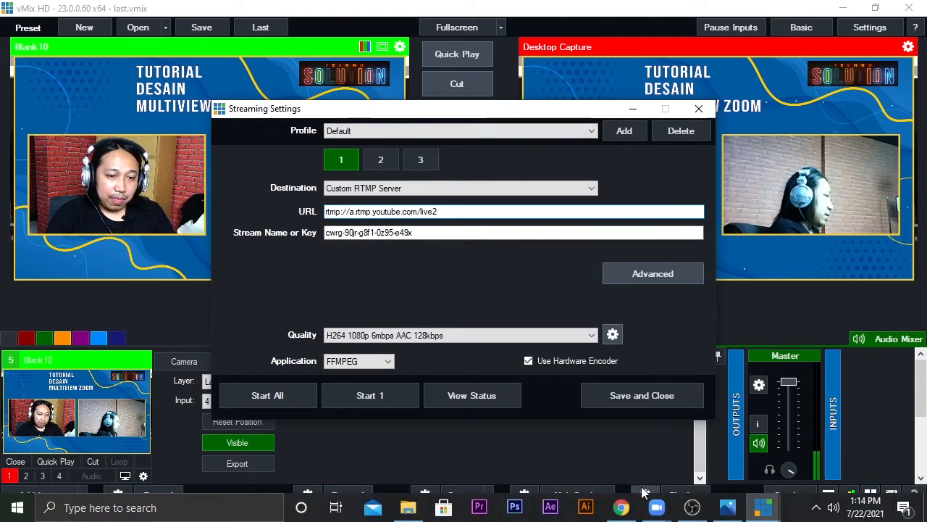
{"action": "left_click", "coordinate": [621, 507]}
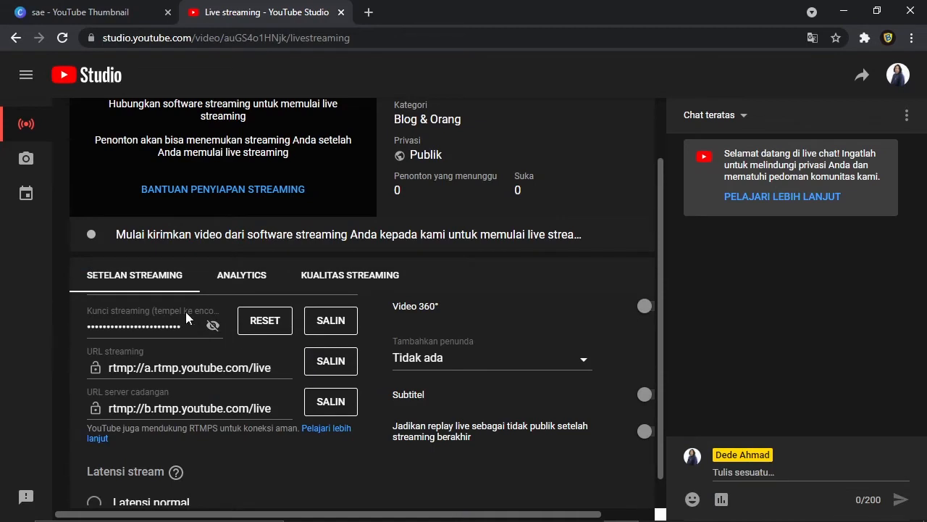
{"action": "left_click", "coordinate": [331, 320]}
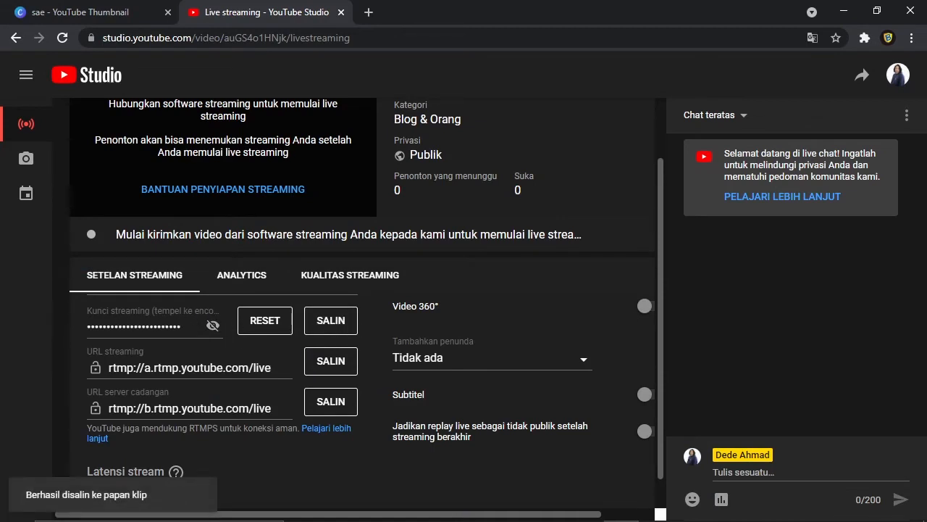
{"action": "mouse_move", "coordinate": [688, 507]}
{"action": "mouse_move", "coordinate": [770, 513]}
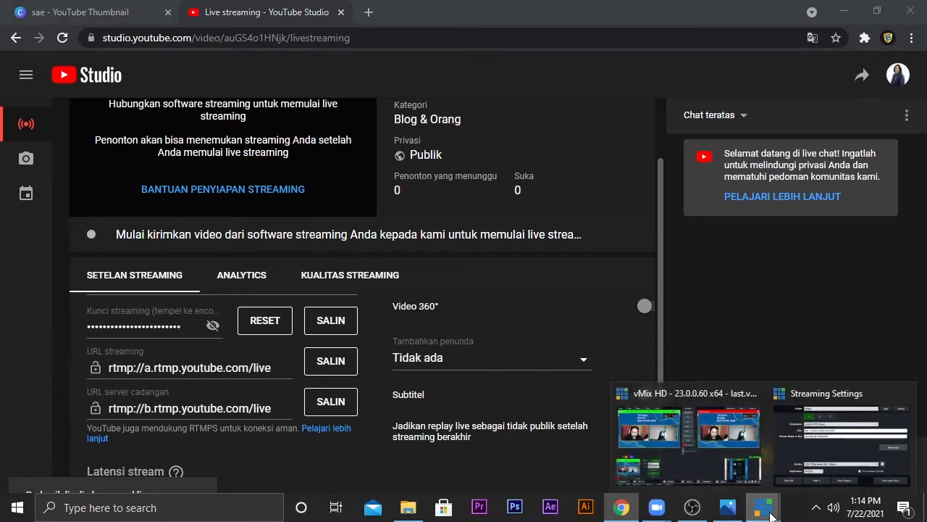
{"action": "left_click", "coordinate": [809, 441]}
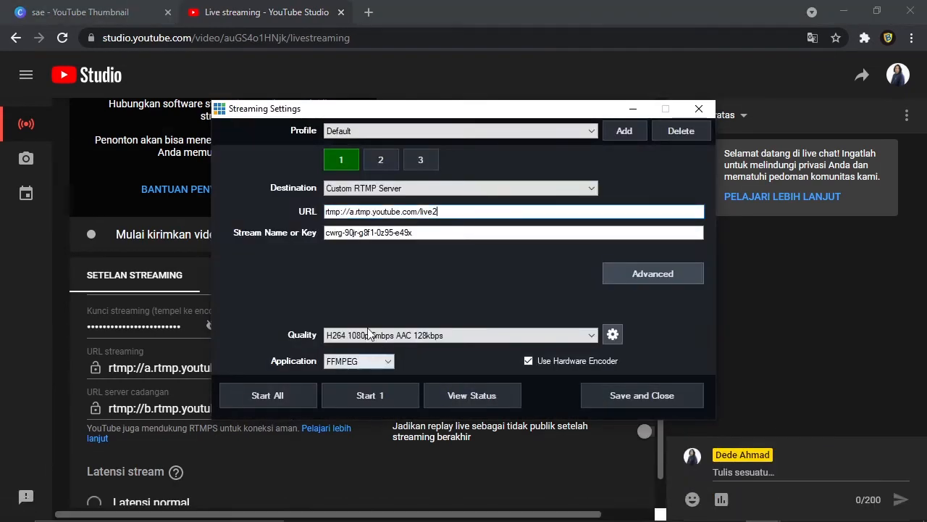
Paste the YouTube stream key into Stream Name or Key, save, and return to vMix.
{"action": "left_click_drag", "start_coordinate": [425, 234], "coordinate": [255, 237]}
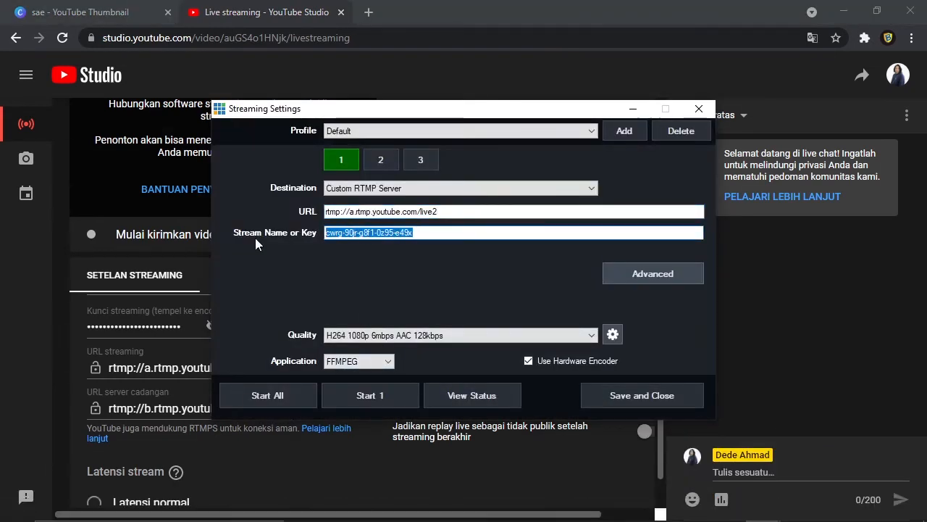
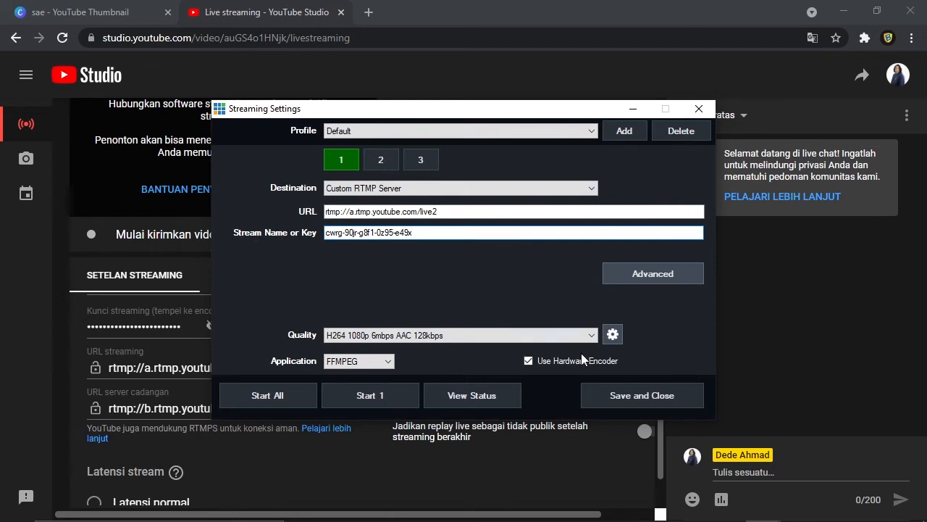
{"action": "left_click", "coordinate": [640, 395]}
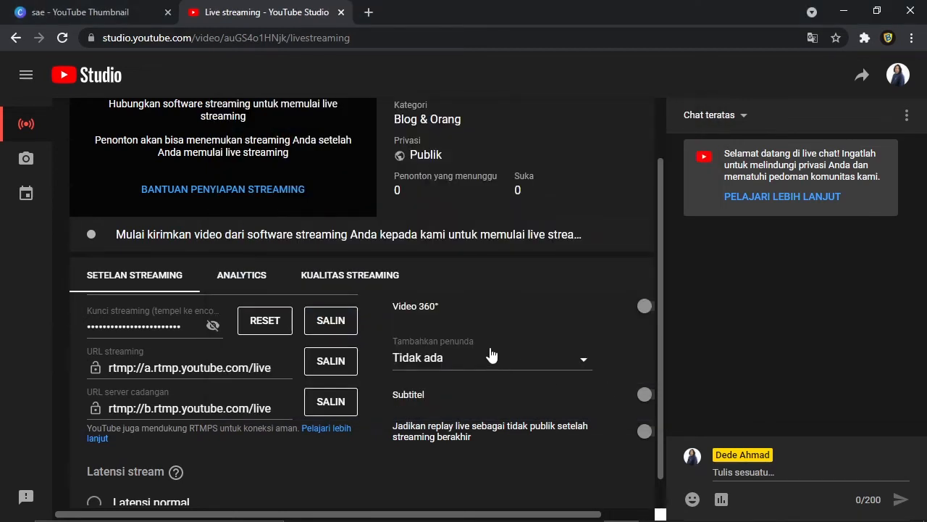
{"action": "scroll", "coordinate": [464, 334], "scroll_direction": "up", "scroll_amount": 1}
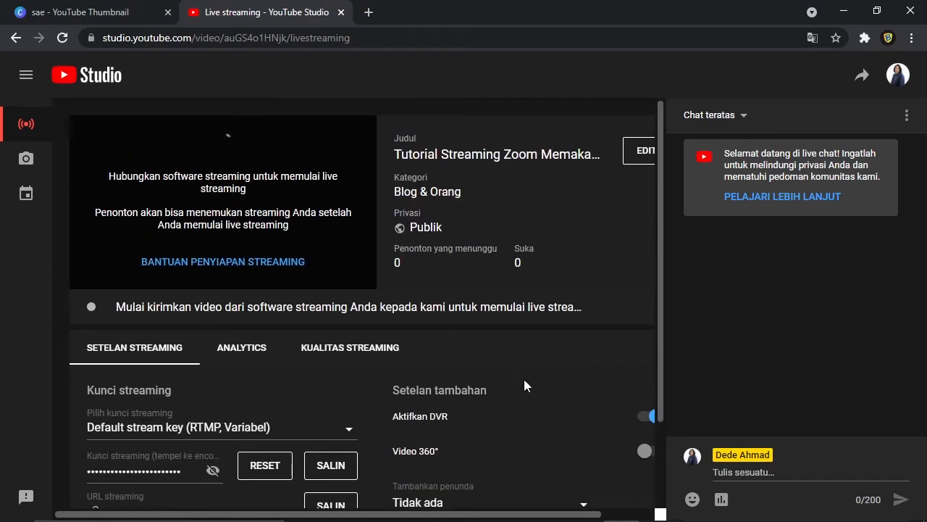
{"action": "scroll", "coordinate": [521, 415], "scroll_direction": "down", "scroll_amount": 3}
{"action": "mouse_move", "coordinate": [656, 516]}
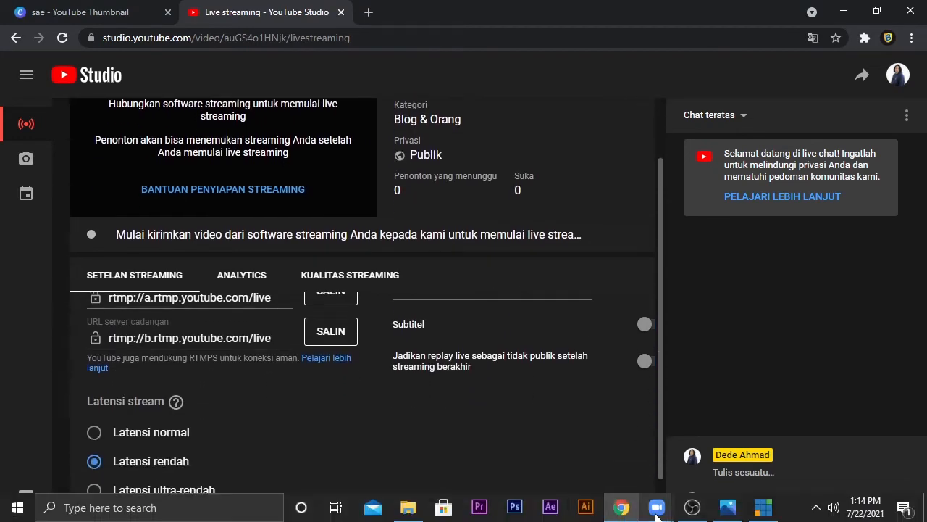
{"action": "left_click", "coordinate": [762, 507]}
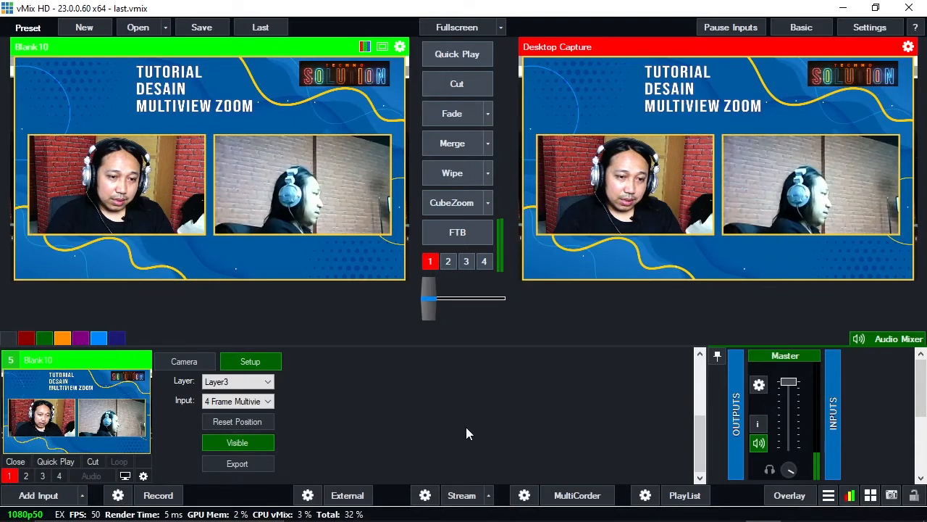
Start streaming the multiview output to YouTube, then switch to YouTube Studio.
{"action": "left_click", "coordinate": [459, 499]}
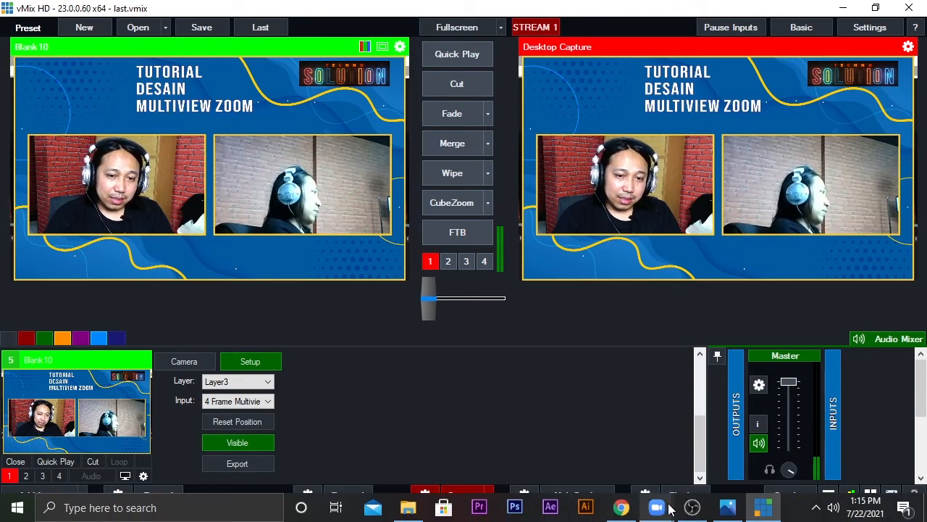
{"action": "left_click", "coordinate": [625, 510]}
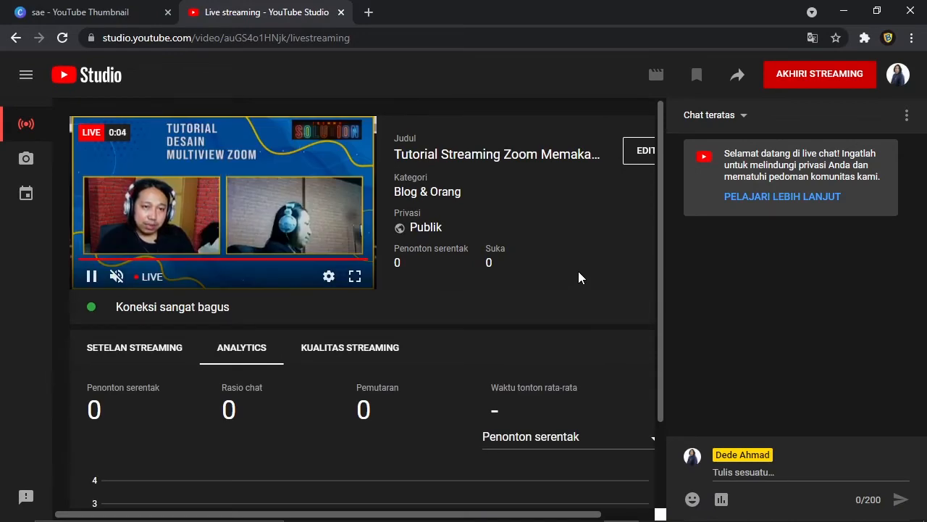
Watch the live preview full screen, then stop vMix's stream and confirm Yes.
{"action": "left_click", "coordinate": [355, 277]}
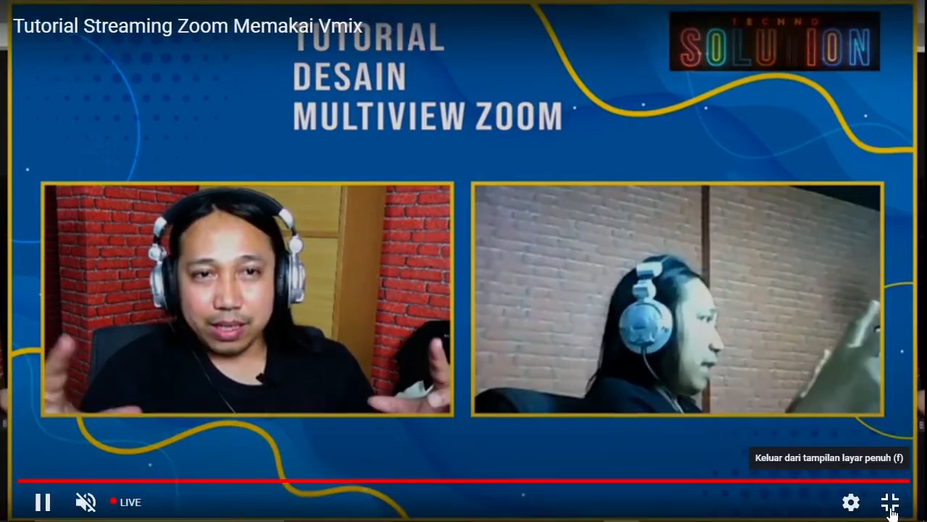
{"action": "left_click", "coordinate": [892, 504]}
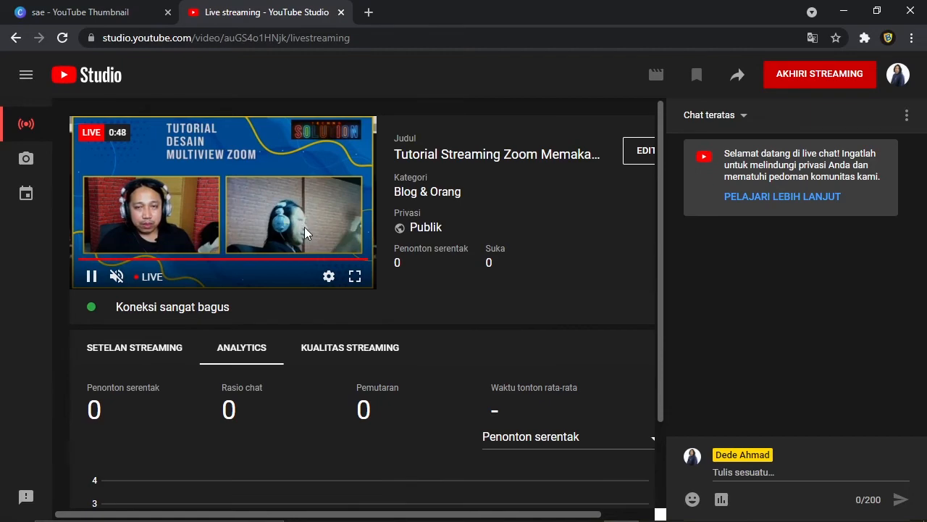
{"action": "mouse_move", "coordinate": [637, 510]}
{"action": "left_click", "coordinate": [764, 508]}
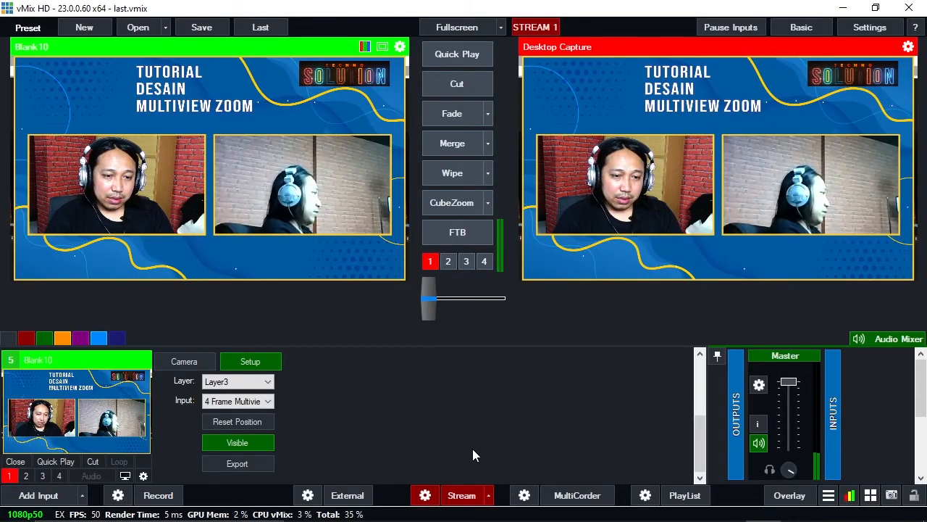
{"action": "left_click", "coordinate": [462, 497]}
{"action": "left_click", "coordinate": [449, 322]}
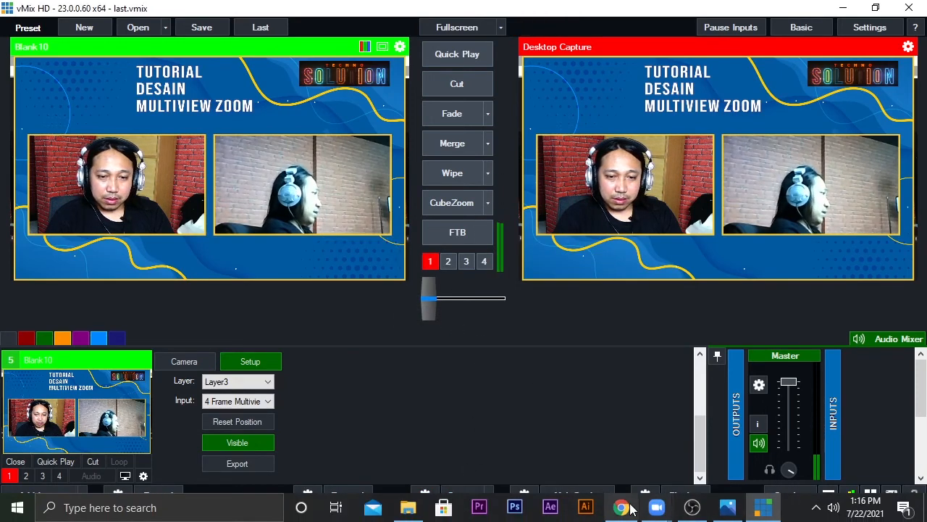
End the YouTube live stream with AKHIRI, close the summary screens, and return to vMix.
{"action": "left_click", "coordinate": [621, 507]}
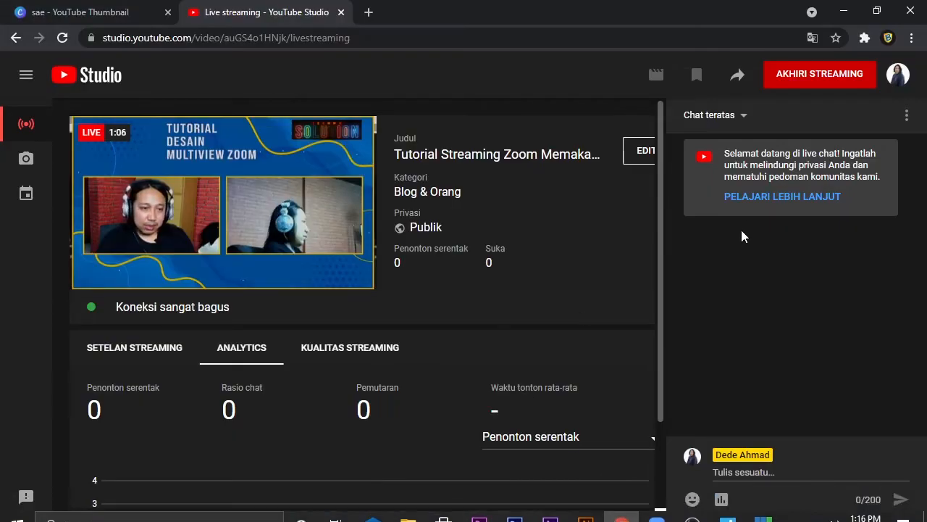
{"action": "left_click", "coordinate": [837, 70]}
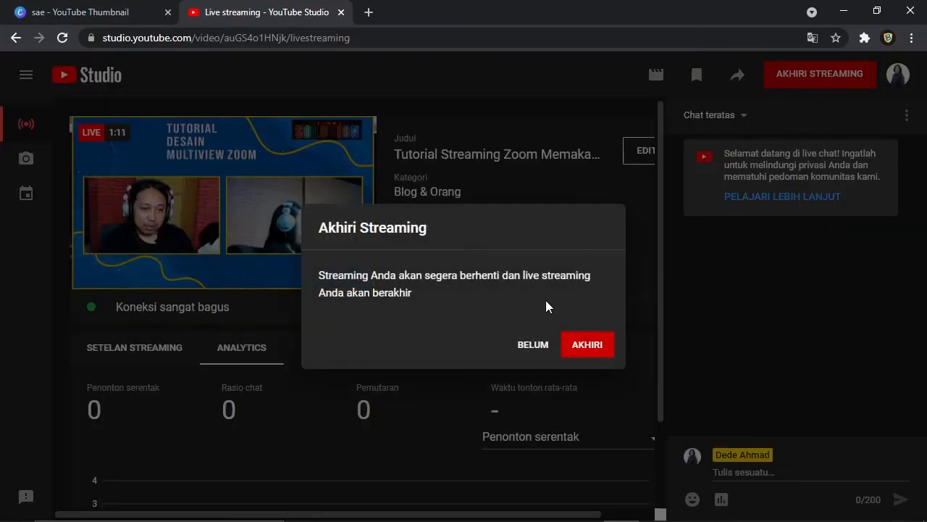
{"action": "left_click", "coordinate": [588, 346]}
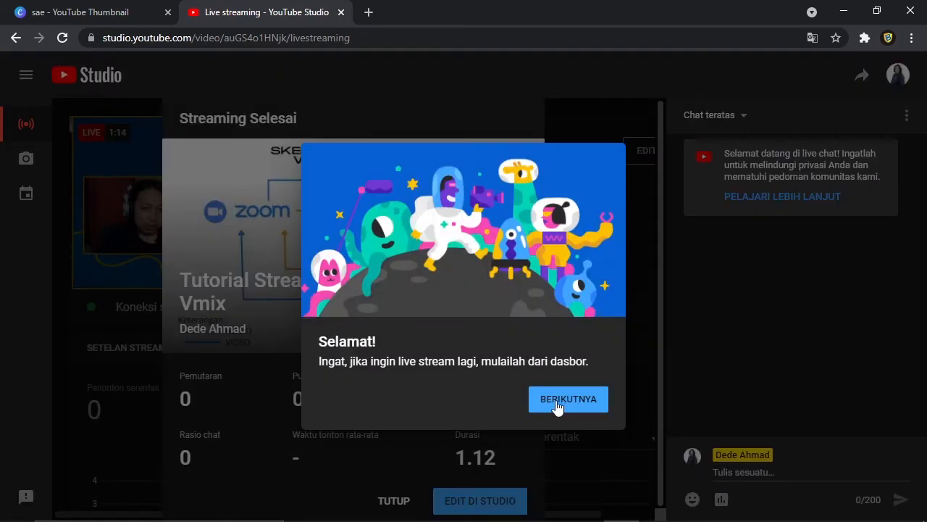
{"action": "left_click", "coordinate": [565, 402]}
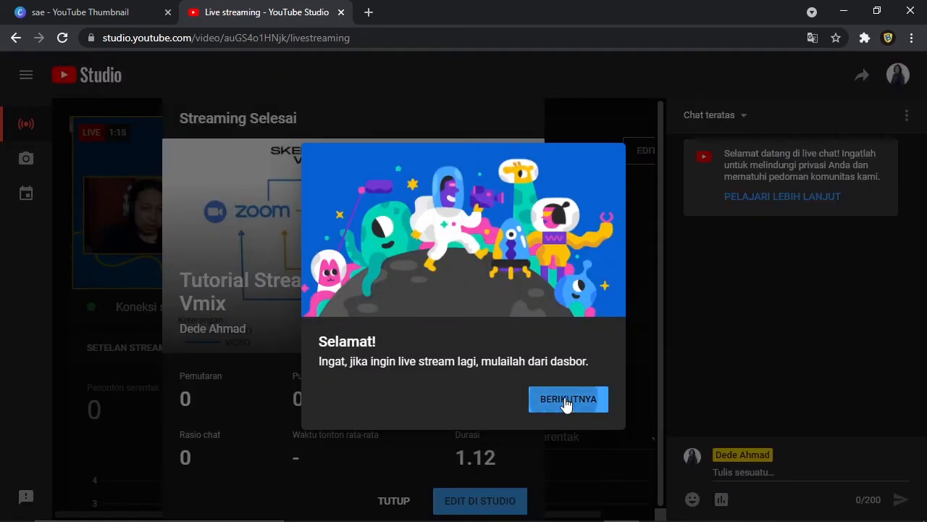
{"action": "left_click", "coordinate": [392, 491]}
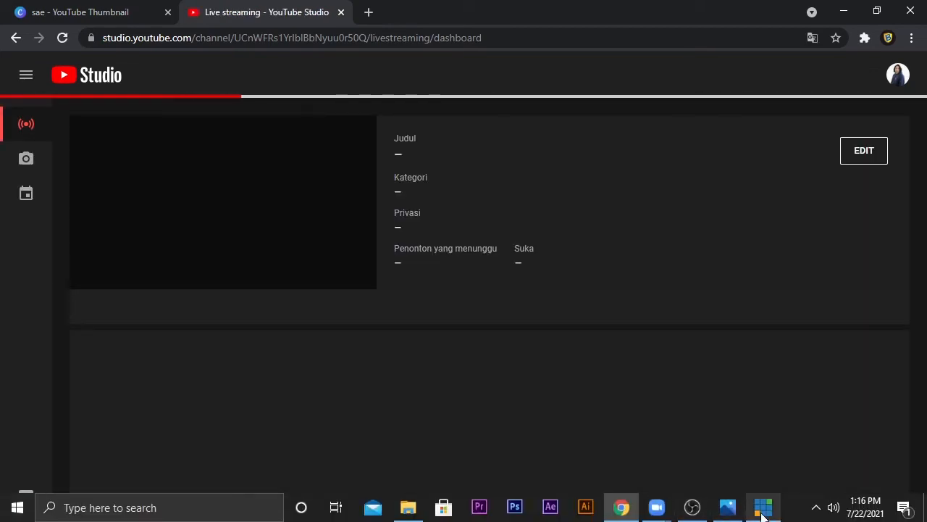
{"action": "left_click", "coordinate": [762, 508]}
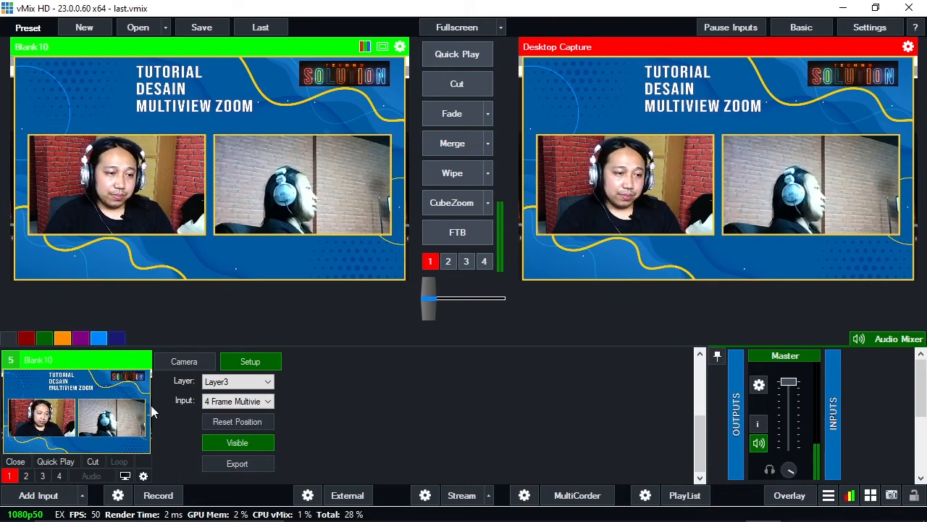
Open Blank10's settings and hide both camera picture layers in Multi View.
{"action": "double_click", "coordinate": [83, 393]}
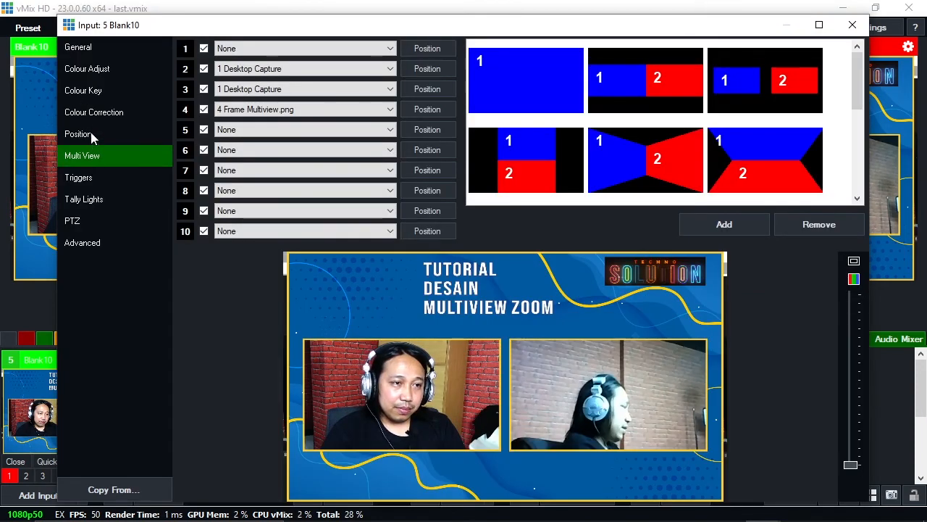
{"action": "left_click", "coordinate": [91, 133]}
{"action": "left_click", "coordinate": [113, 154]}
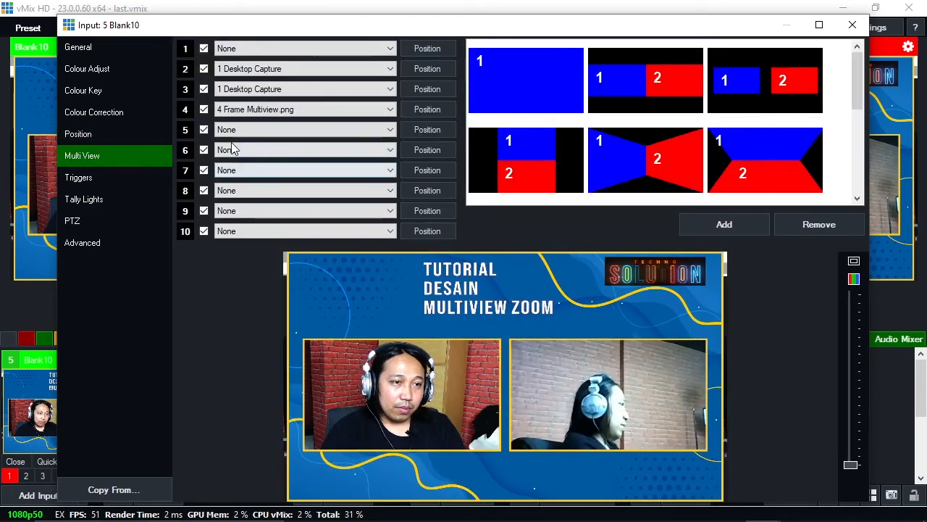
{"action": "left_click", "coordinate": [203, 89]}
{"action": "left_click", "coordinate": [203, 68]}
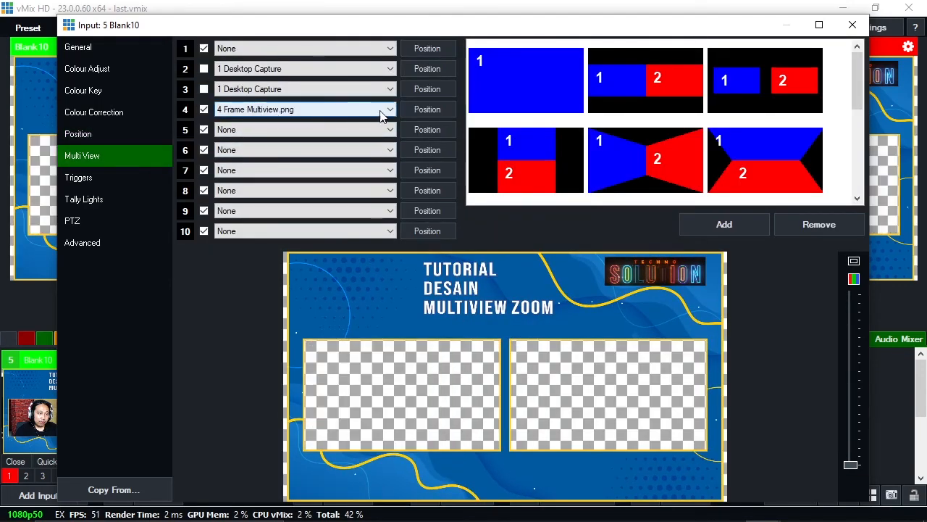
Set the Overlay4 frame graphic's zoom to 1.05.
{"action": "left_click", "coordinate": [424, 113]}
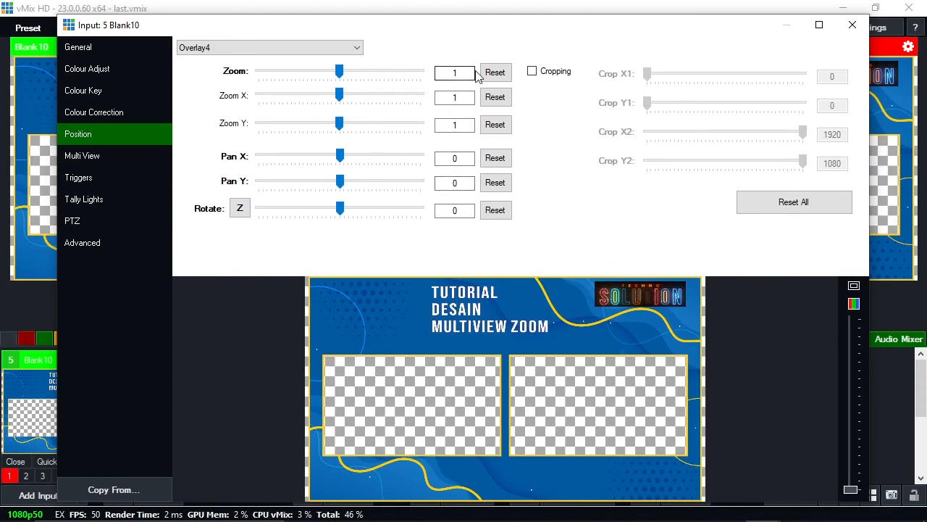
{"action": "type", "text": ".1"}
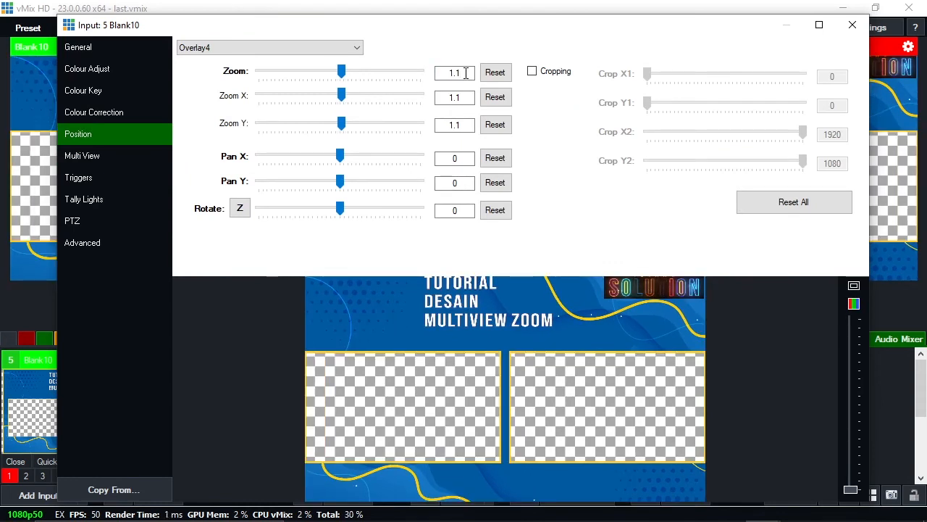
{"action": "key", "text": "BackSpace"}
{"action": "key", "text": "BackSpace"}
{"action": "type", "text": ".01"}
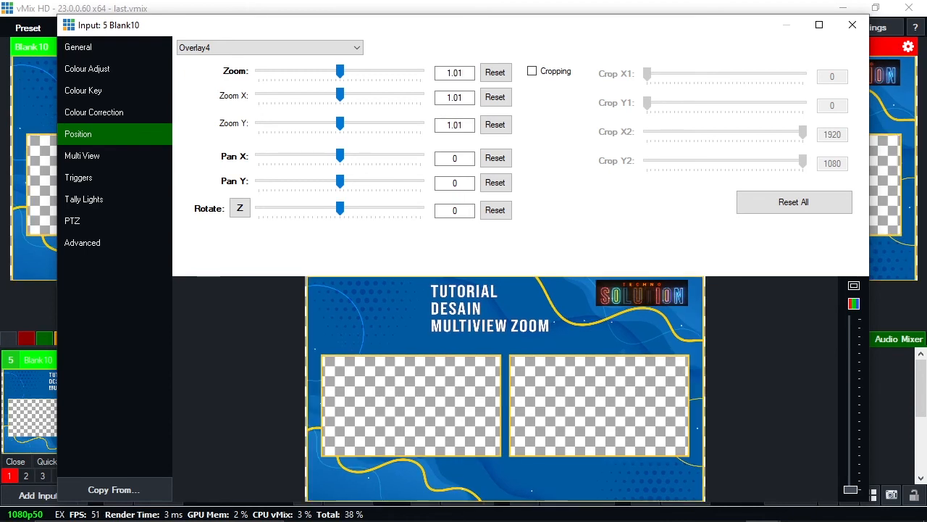
{"action": "key", "text": "BackSpace"}
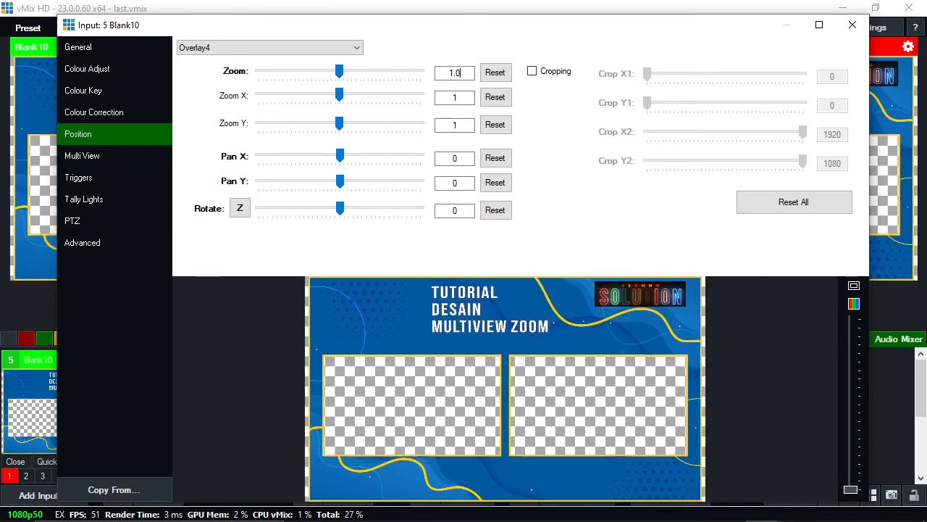
{"action": "type", "text": "5"}
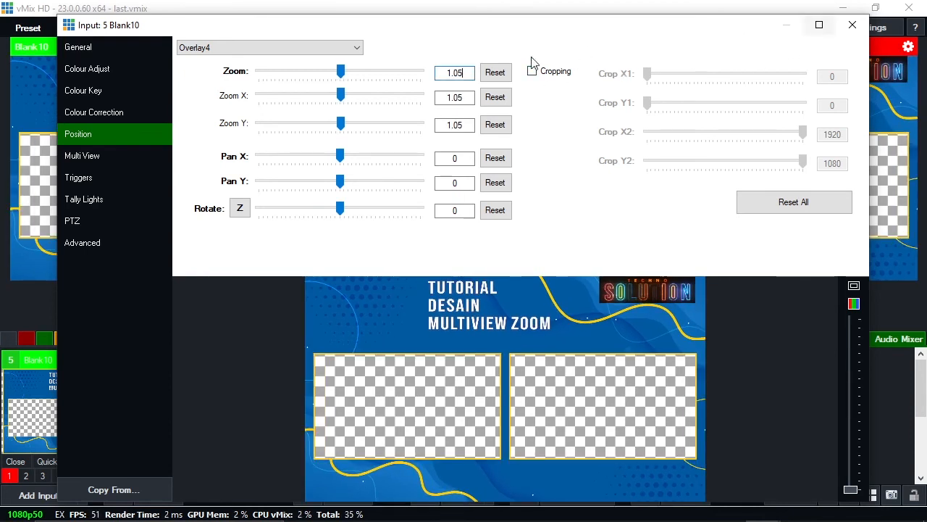
Turn both camera picture layers back on and close the input settings.
{"action": "left_click", "coordinate": [95, 158]}
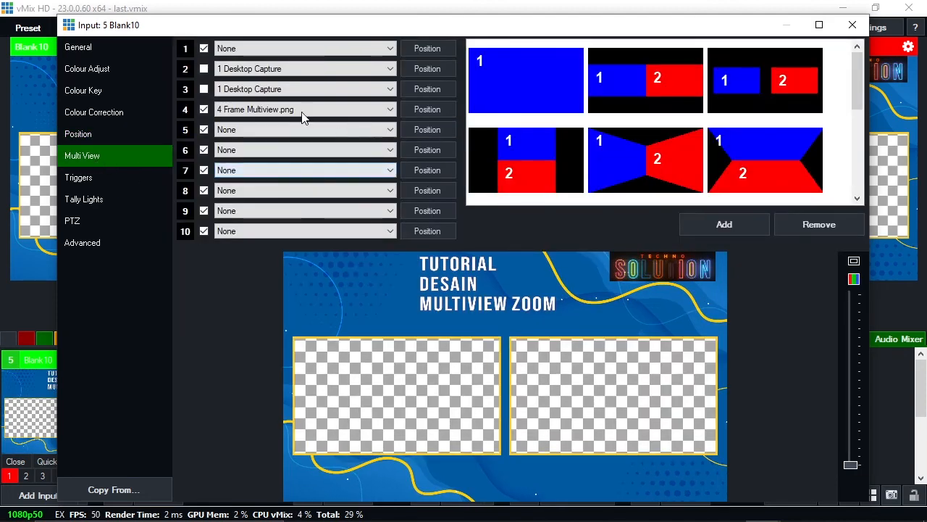
{"action": "left_click", "coordinate": [203, 88]}
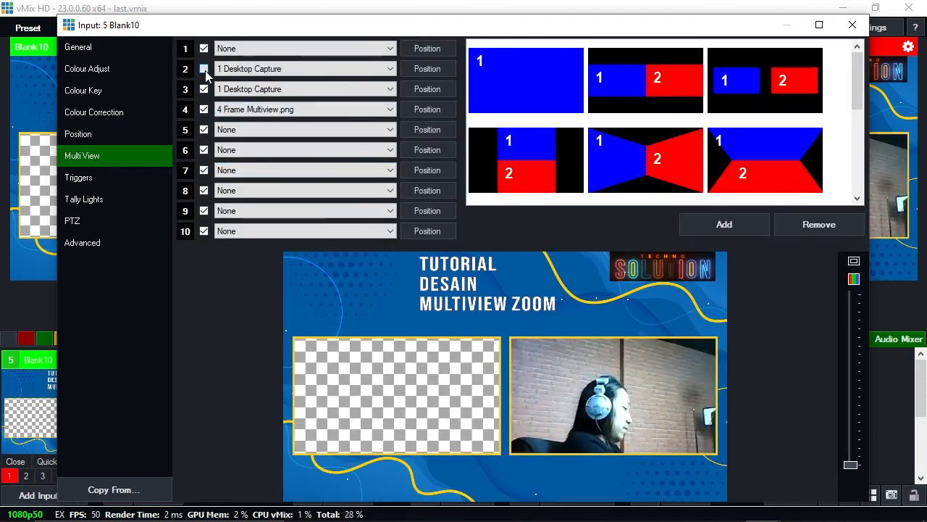
{"action": "left_click", "coordinate": [205, 71]}
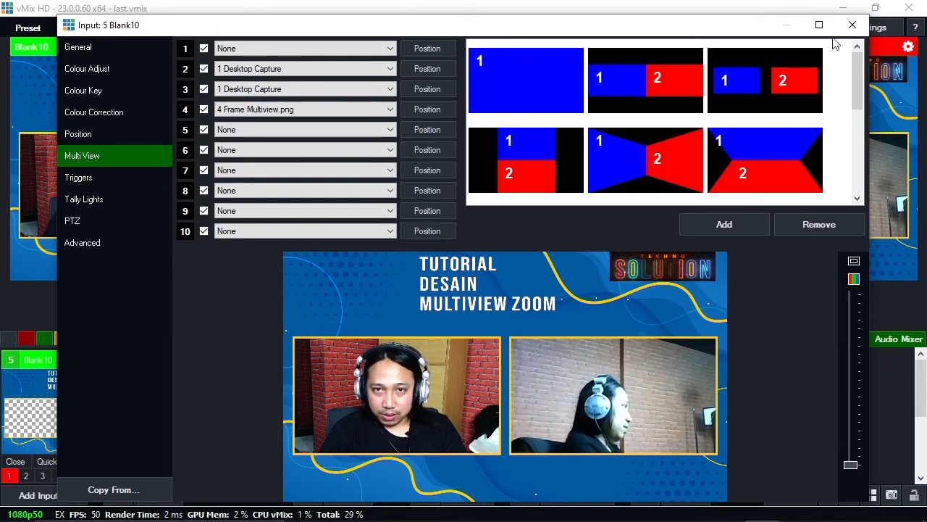
{"action": "left_click", "coordinate": [853, 26]}
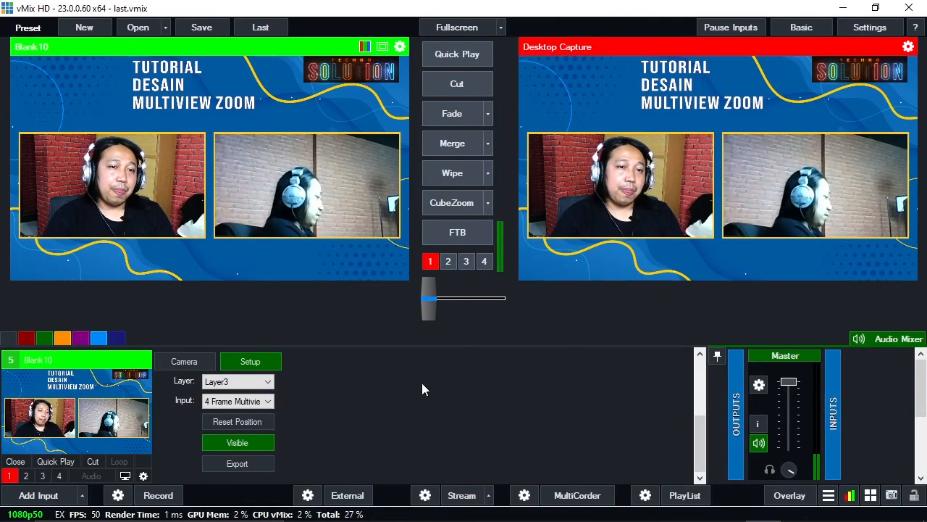